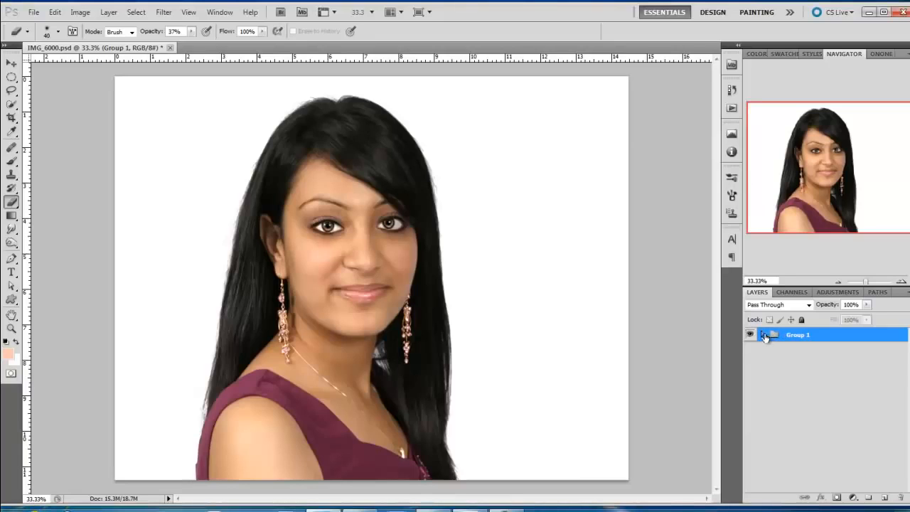
Step: Hide Layer 0 inside Group 1 and collapse the group again
{"action": "left_click", "coordinate": [762, 334]}
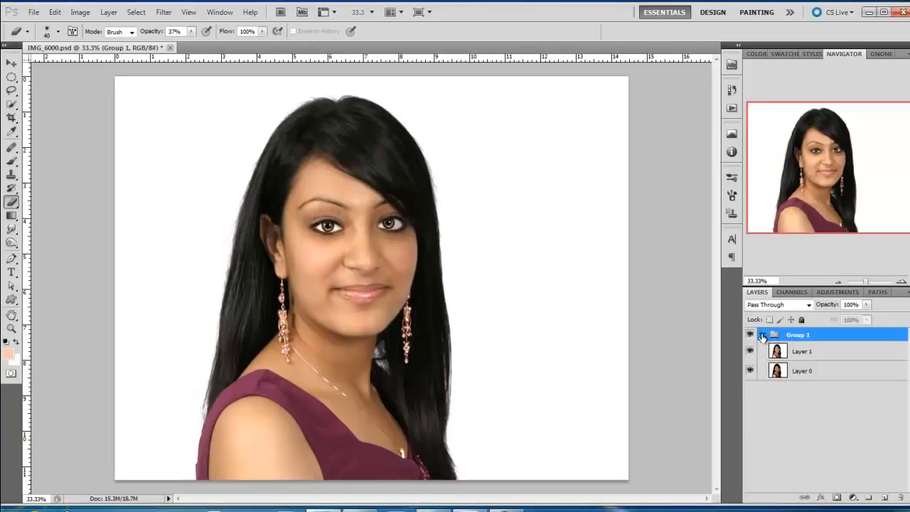
{"action": "left_click", "coordinate": [750, 370]}
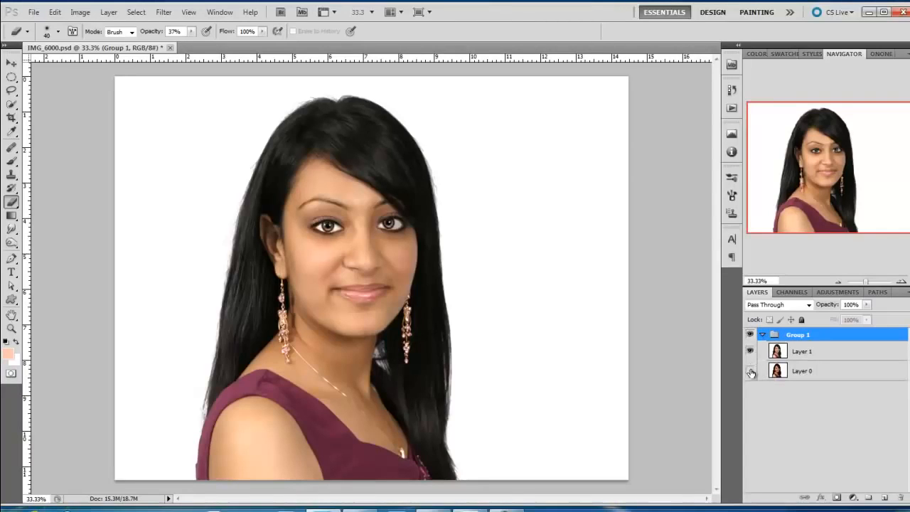
{"action": "left_click", "coordinate": [763, 335]}
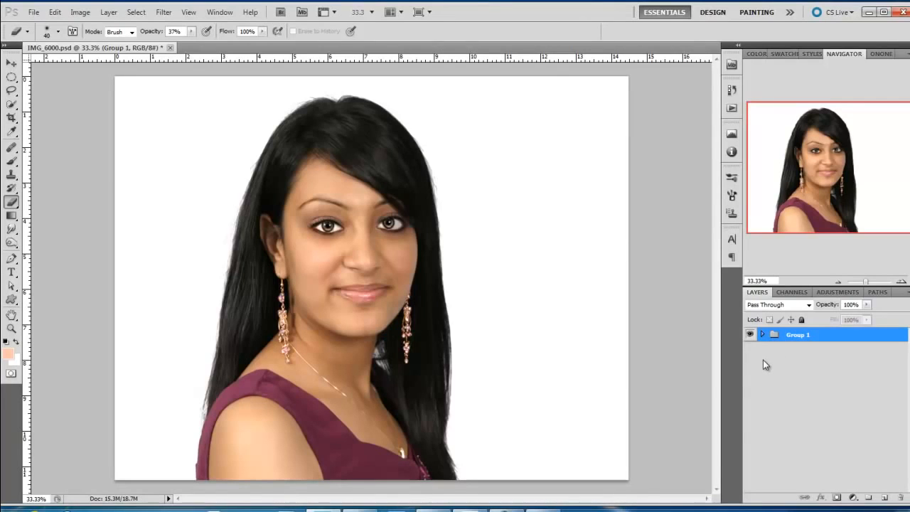
Step: Stamp all visible content into a new layer above Group 1 and hide the group
{"action": "key", "text": "ctrl+shift+alt+e"}
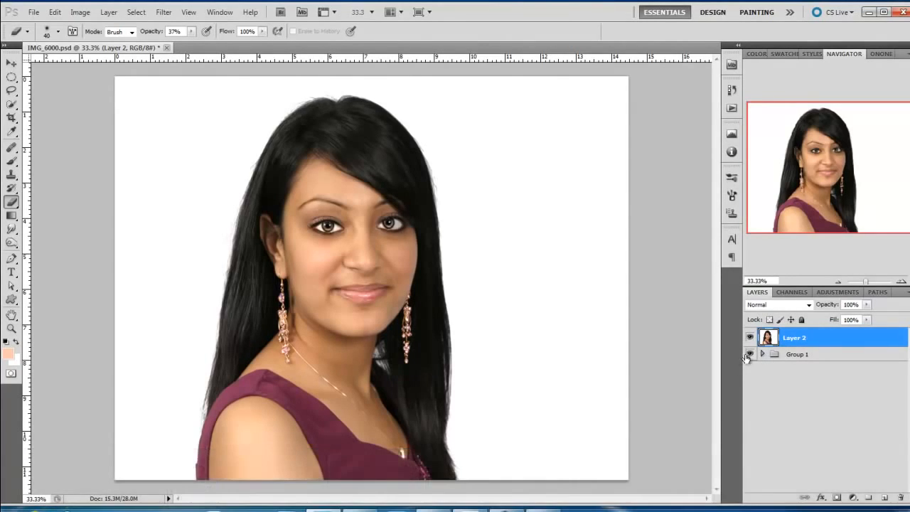
{"action": "left_click", "coordinate": [749, 353]}
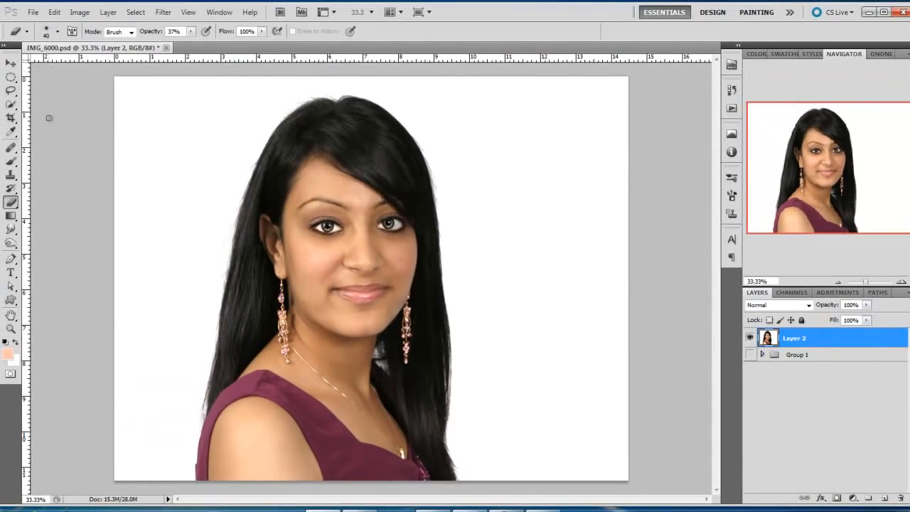
Step: Select the whole canvas and use Free Transform to narrow Layer 2 from its left edge to about 95% width
{"action": "key", "text": "ctrl+a"}
{"action": "key", "text": "ctrl+t"}
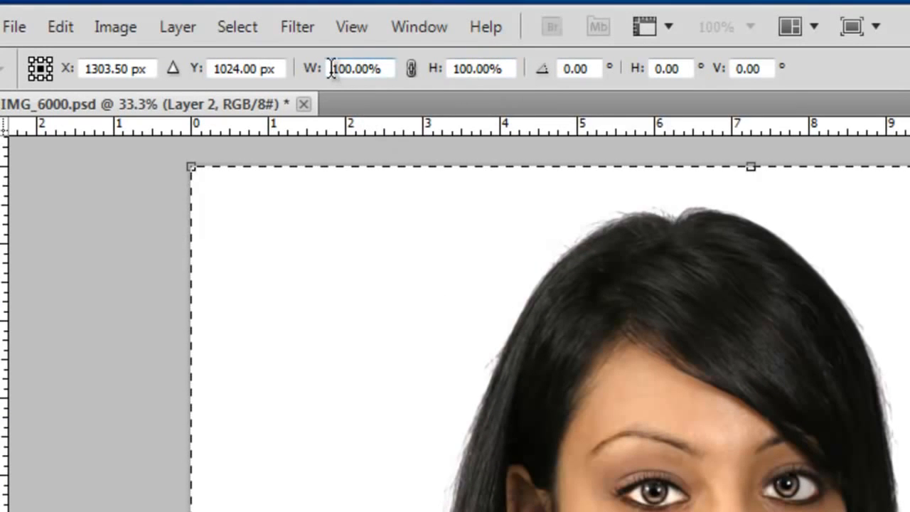
{"action": "left_click_drag", "start_coordinate": [332, 70], "coordinate": [388, 69]}
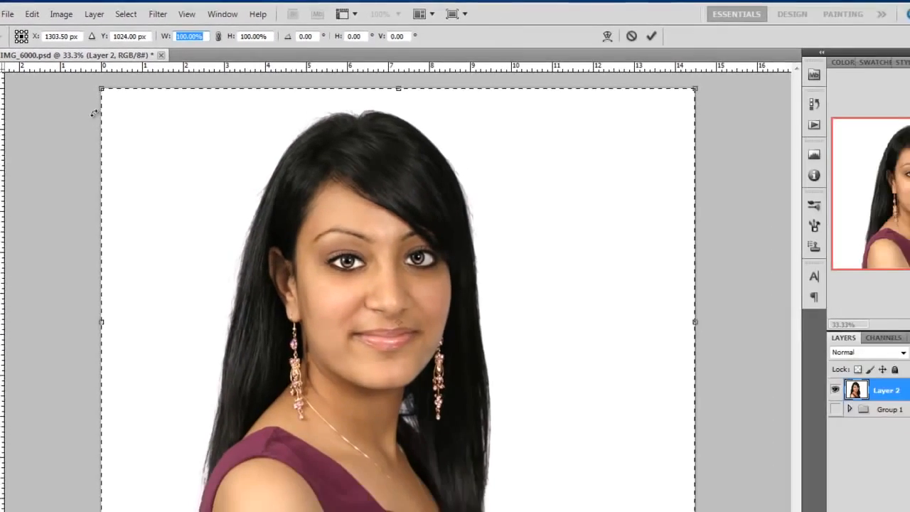
{"action": "left_click", "coordinate": [85, 111]}
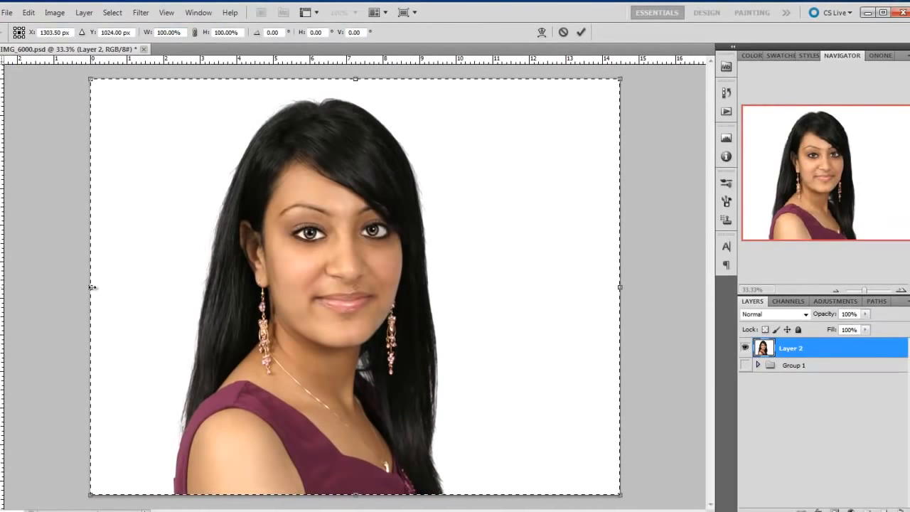
{"action": "left_click_drag", "start_coordinate": [92, 287], "coordinate": [116, 287]}
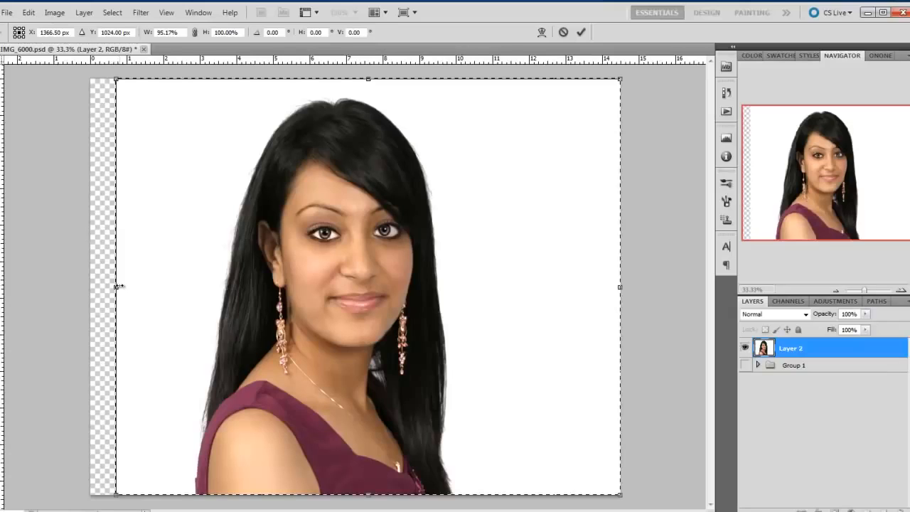
{"action": "left_click_drag", "start_coordinate": [119, 286], "coordinate": [119, 286]}
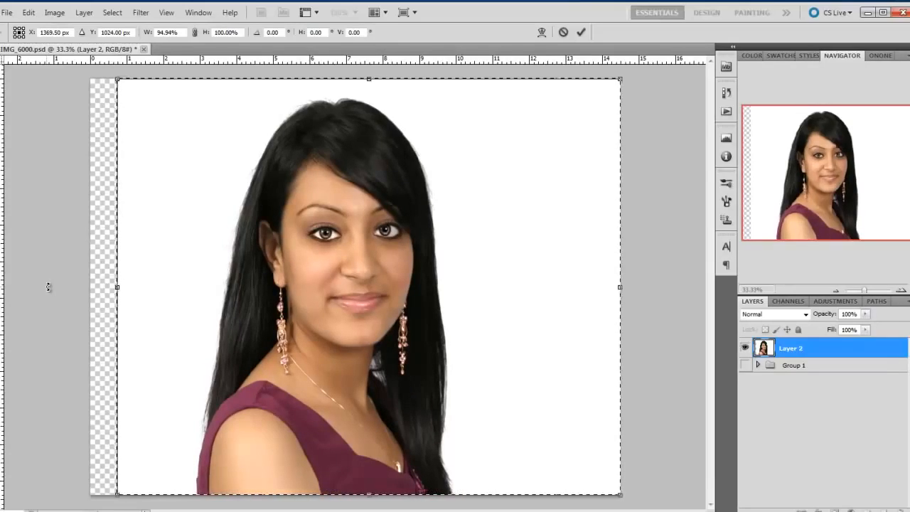
{"action": "left_click", "coordinate": [579, 33]}
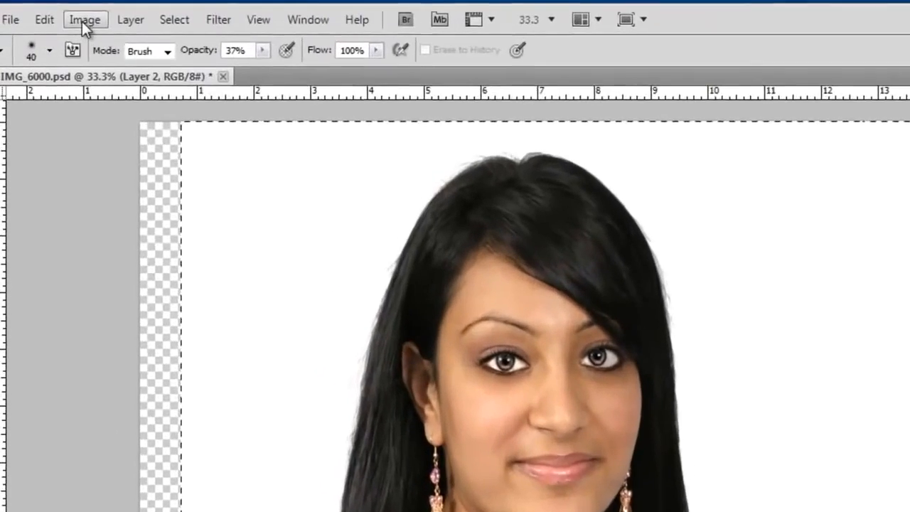
Step: Crop the image to the selected area and deselect it
{"action": "left_click", "coordinate": [53, 13]}
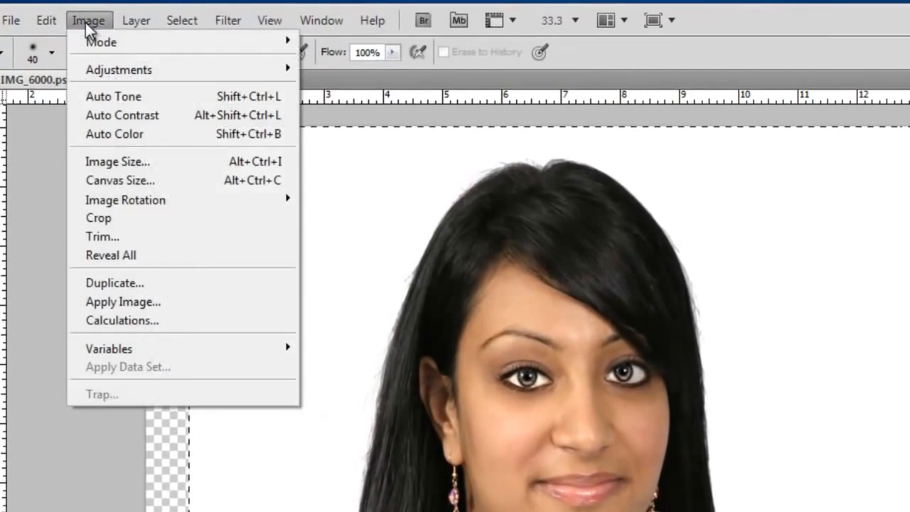
{"action": "left_click", "coordinate": [114, 218]}
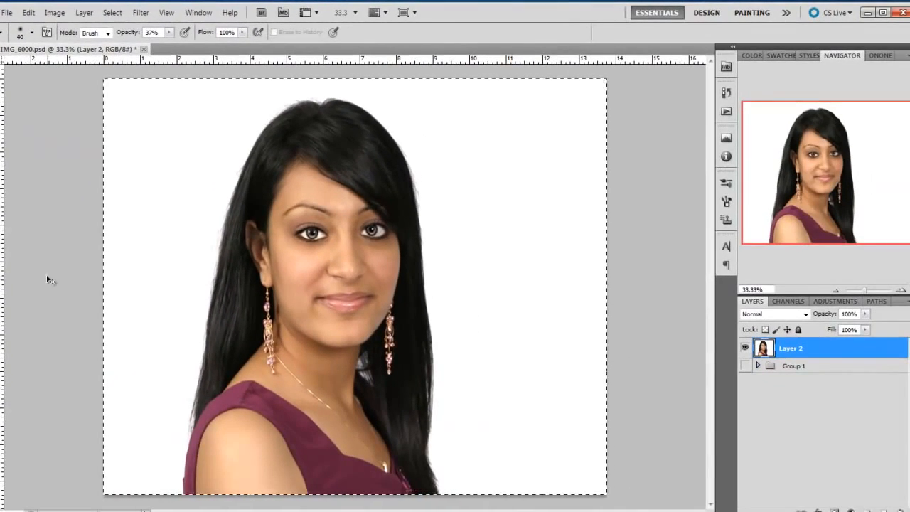
{"action": "key", "text": "ctrl+d"}
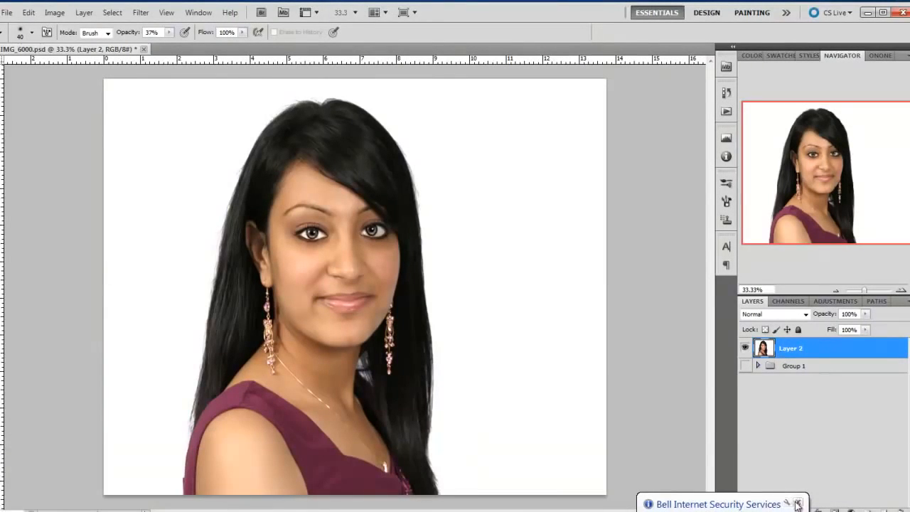
Step: Show Group 1 and switch Layer 2 off and on to compare the slimmed portrait with the original
{"action": "left_click", "coordinate": [801, 351]}
{"action": "left_click", "coordinate": [745, 366]}
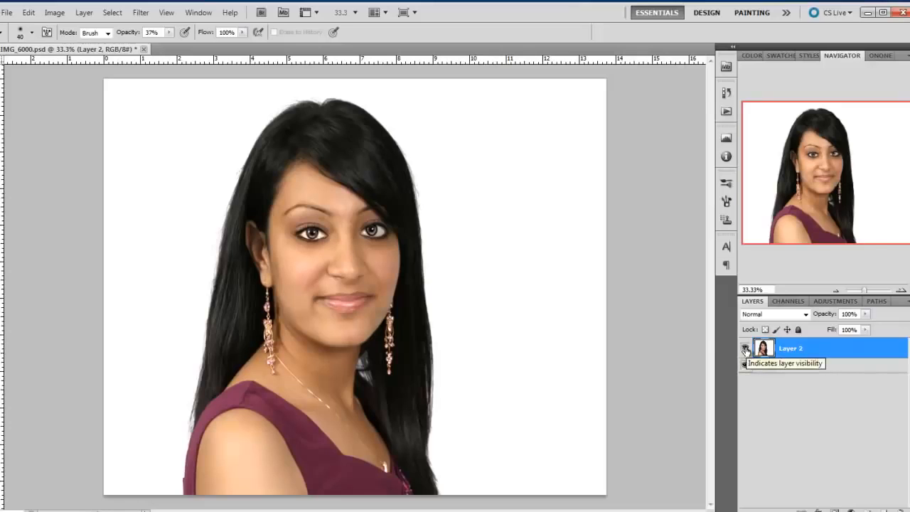
{"action": "left_click", "coordinate": [745, 349]}
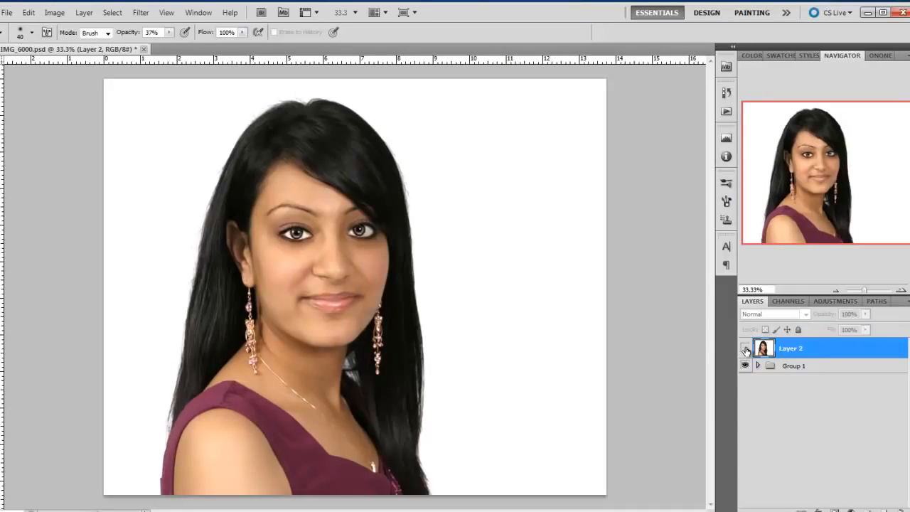
{"action": "left_click", "coordinate": [745, 349]}
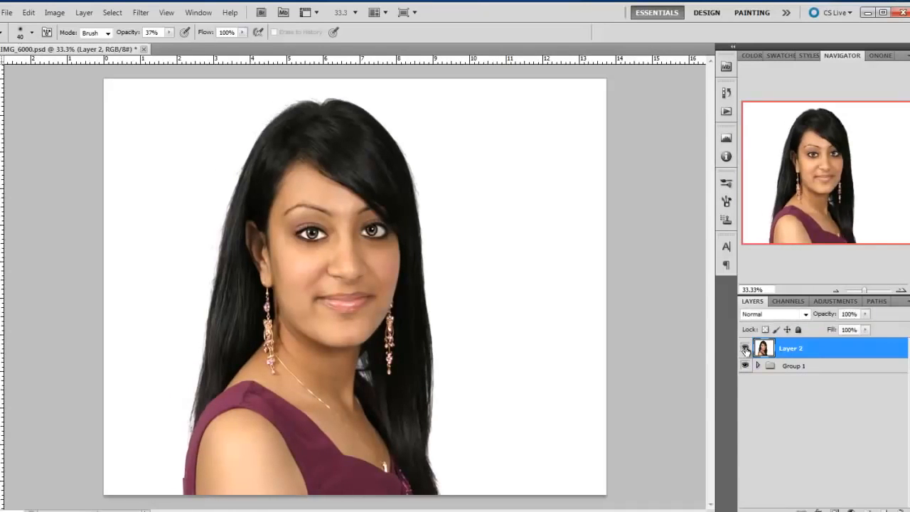
{"action": "left_click", "coordinate": [745, 349]}
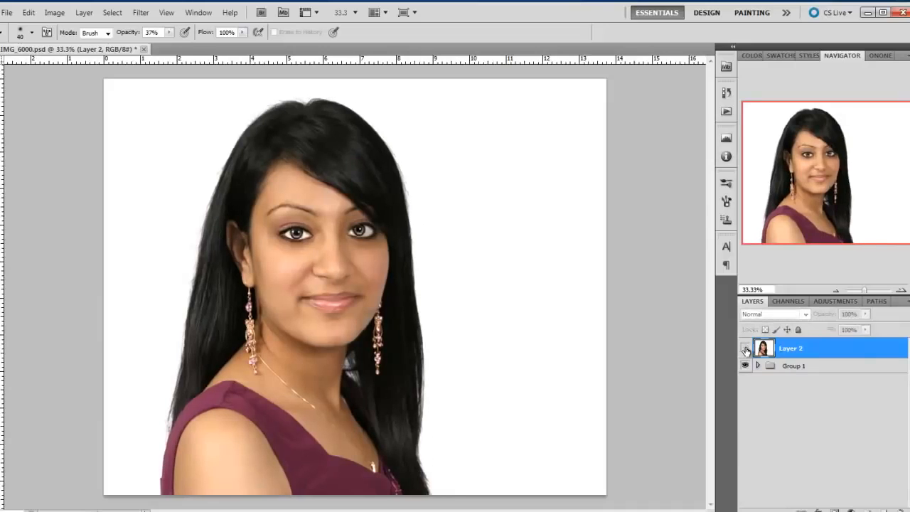
{"action": "left_click", "coordinate": [744, 349]}
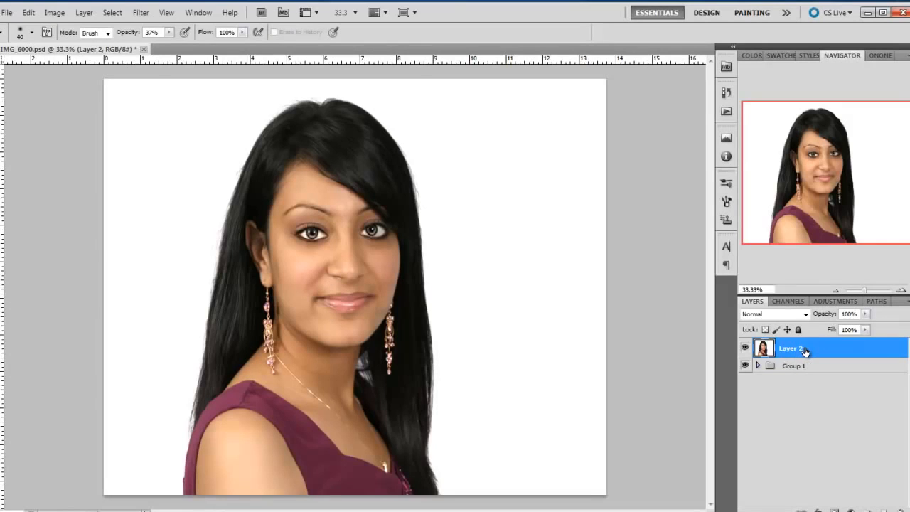
Step: Duplicate Layer 2 and open the copy in the Liquify filter
{"action": "key", "text": "ctrl+j"}
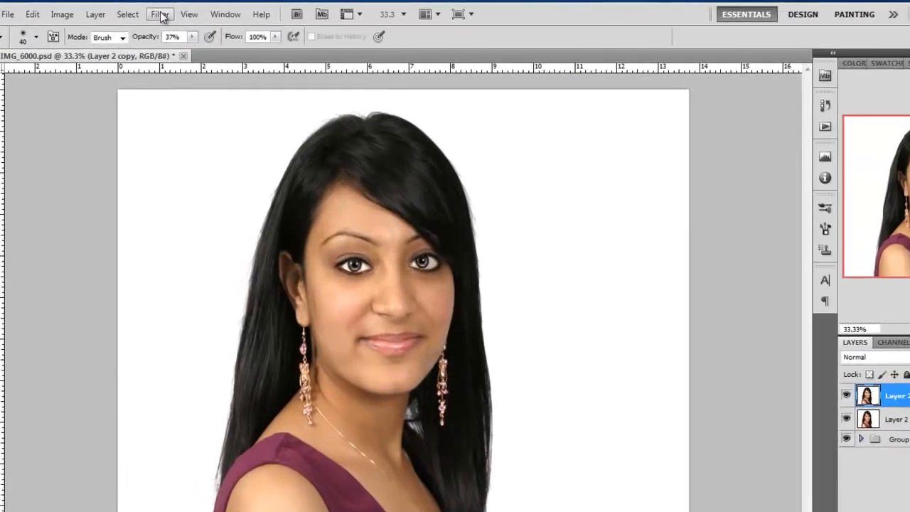
{"action": "left_click", "coordinate": [141, 12]}
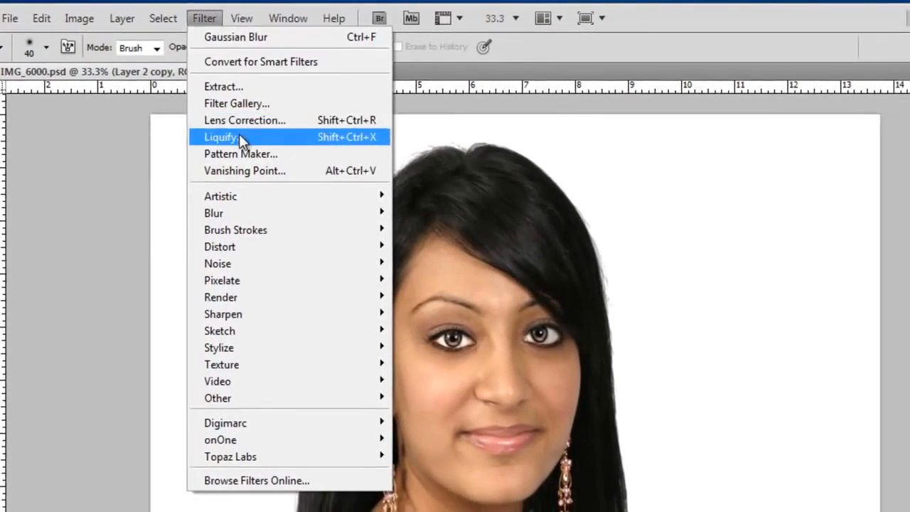
{"action": "left_click", "coordinate": [239, 141]}
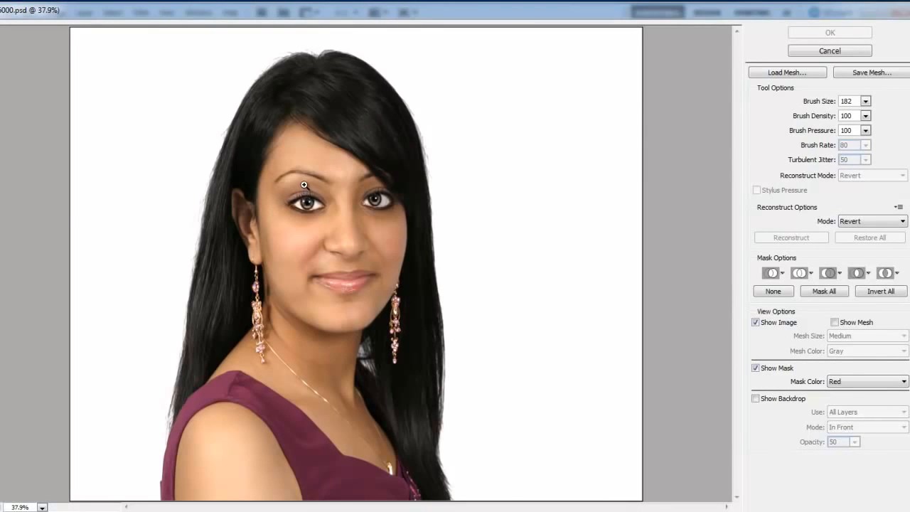
Step: Push the nostrils inward to slim the nose, nudge the left mouth corner up, and apply the Liquify changes
{"action": "mouse_move", "coordinate": [304, 182]}
{"action": "left_mouse_down"}
{"action": "mouse_move", "coordinate": [396, 294]}
{"action": "mouse_move", "coordinate": [411, 284]}
{"action": "left_mouse_up"}
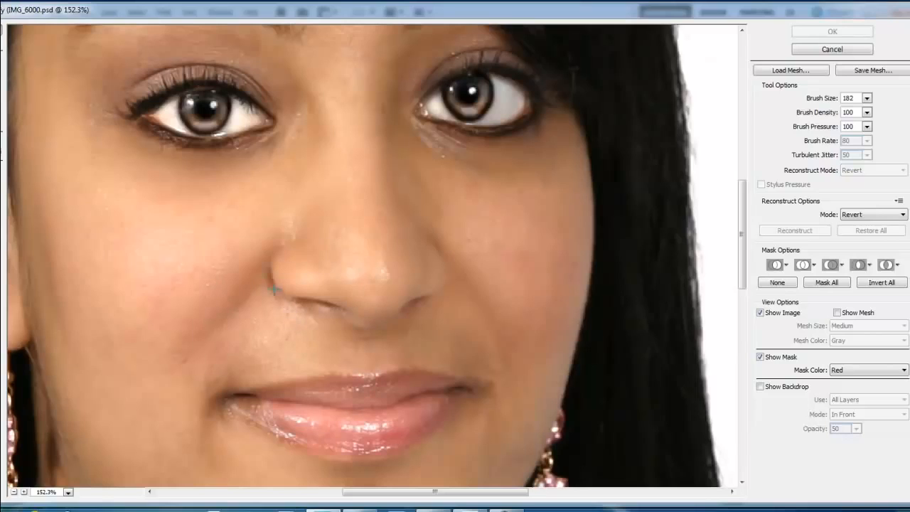
{"action": "left_click_drag", "start_coordinate": [292, 282], "coordinate": [387, 279]}
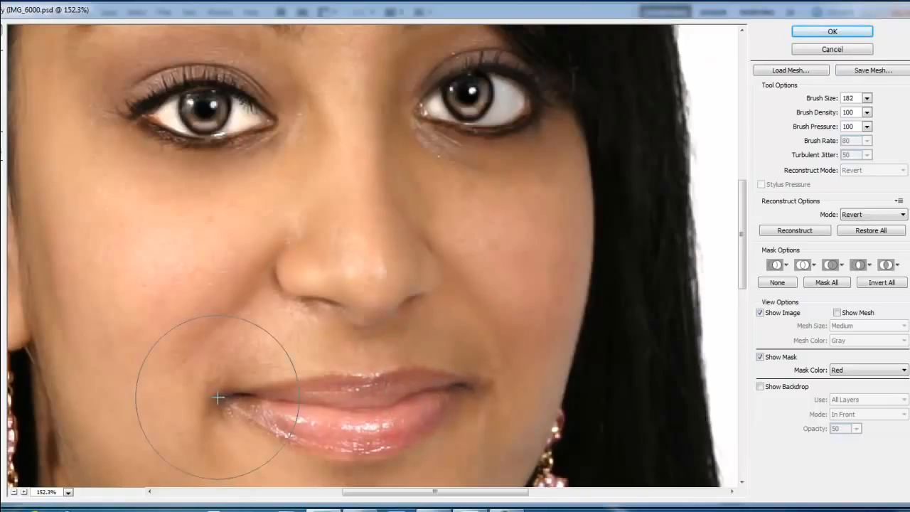
{"action": "left_click_drag", "start_coordinate": [219, 398], "coordinate": [219, 380]}
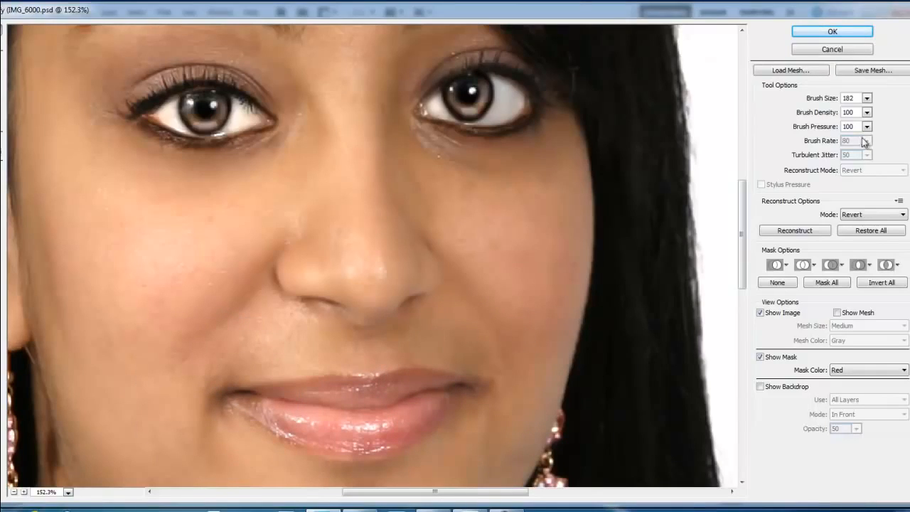
{"action": "left_click", "coordinate": [824, 34]}
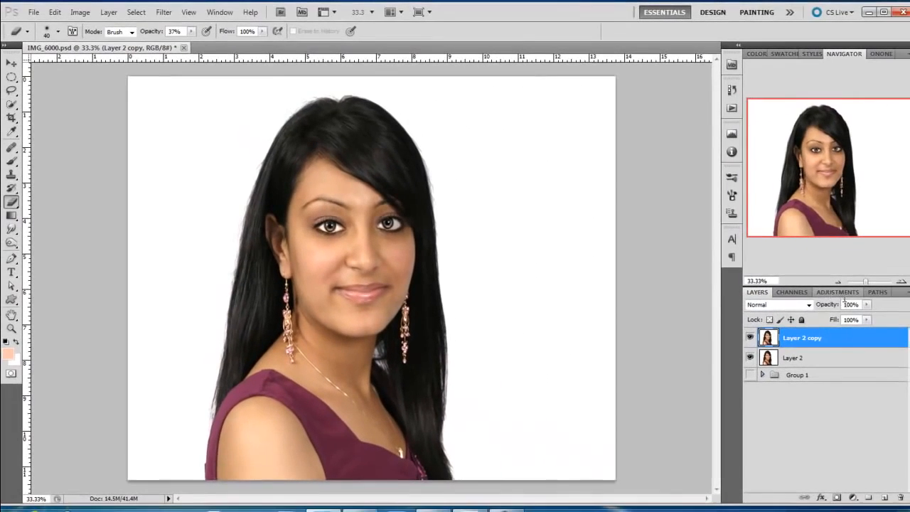
Step: Examine the face before and after the Liquify edit by switching the visibility of Layer 2 copy
{"action": "left_click", "coordinate": [901, 282]}
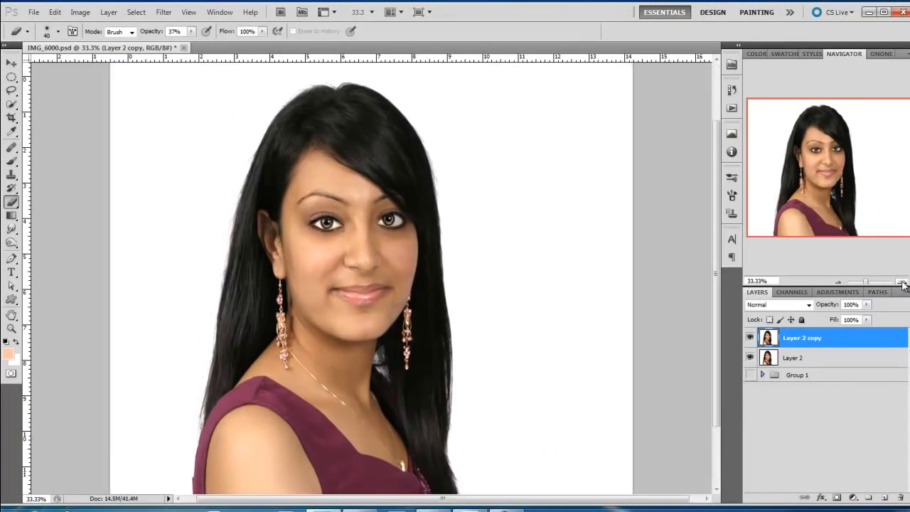
{"action": "left_click", "coordinate": [901, 282]}
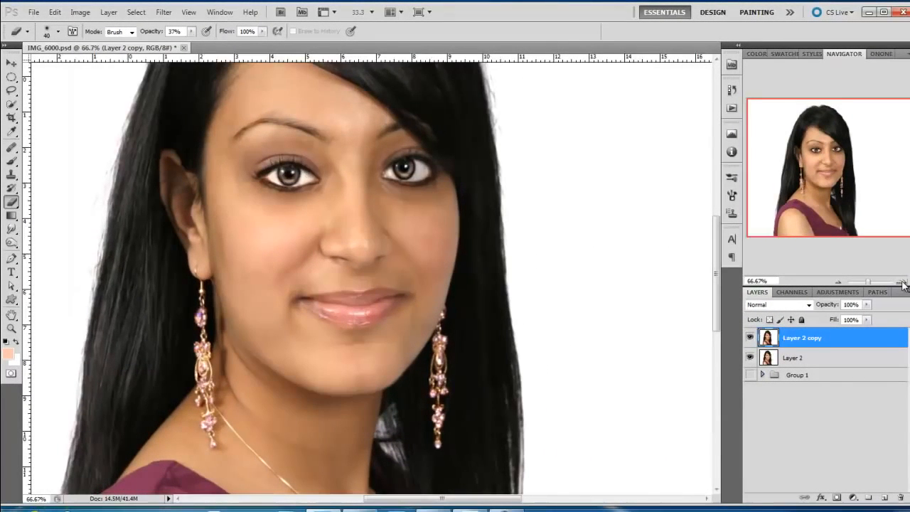
{"action": "left_click", "coordinate": [749, 337]}
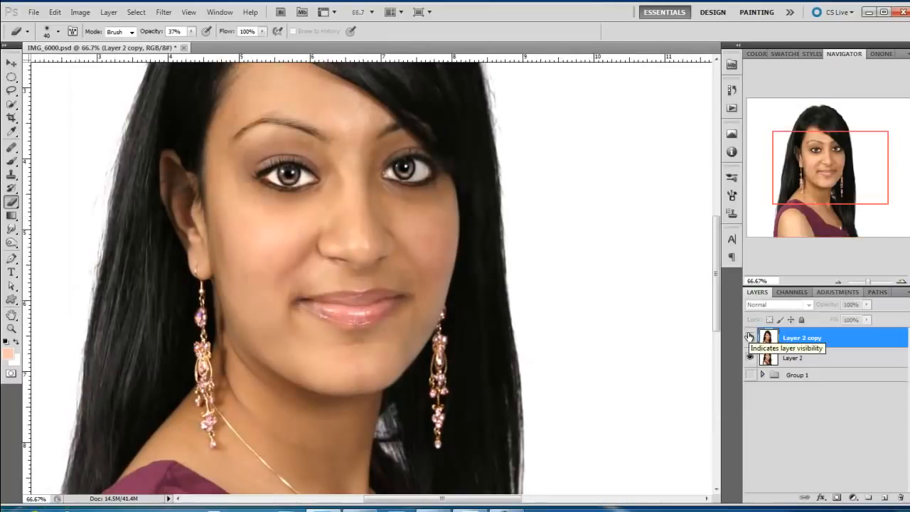
{"action": "left_click", "coordinate": [749, 337]}
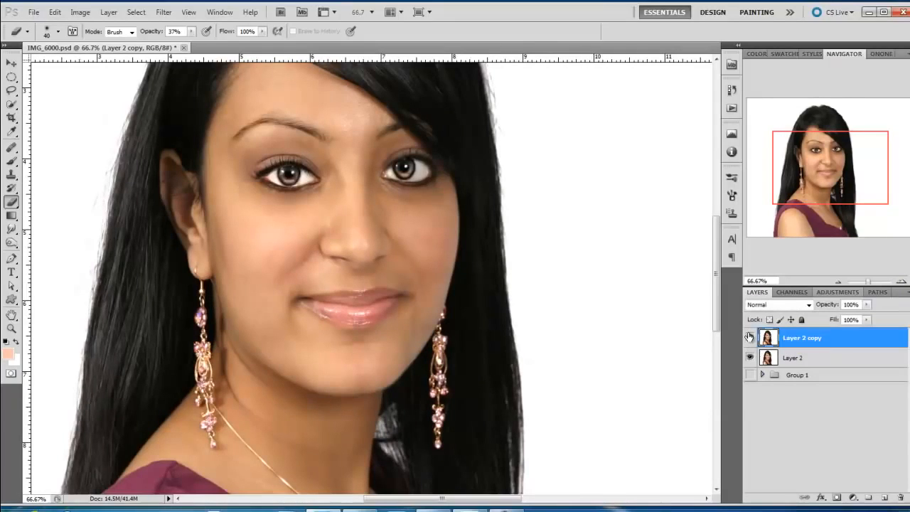
{"action": "left_click", "coordinate": [749, 337]}
{"action": "left_click", "coordinate": [749, 336]}
{"action": "left_click", "coordinate": [749, 336]}
{"action": "left_click", "coordinate": [749, 337]}
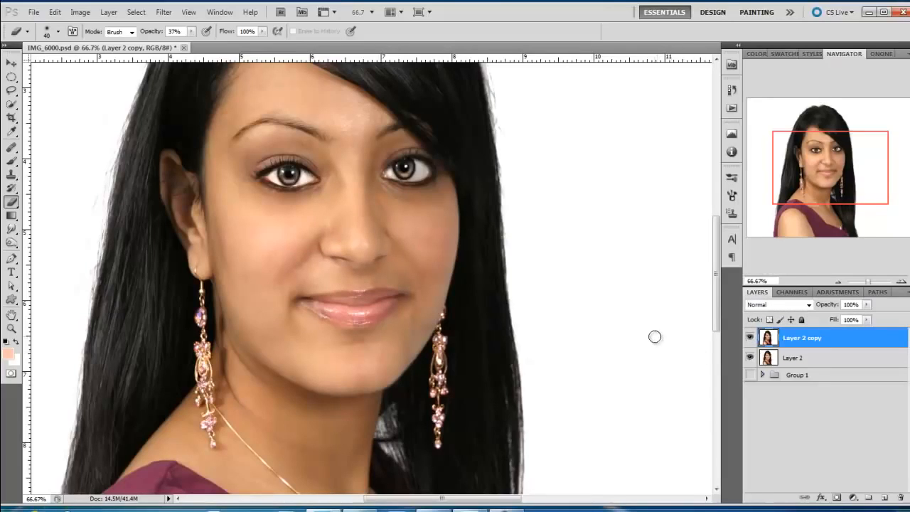
Step: Stamp all visible layers into a new top layer and keep only that layer visible
{"action": "left_click", "coordinate": [838, 283]}
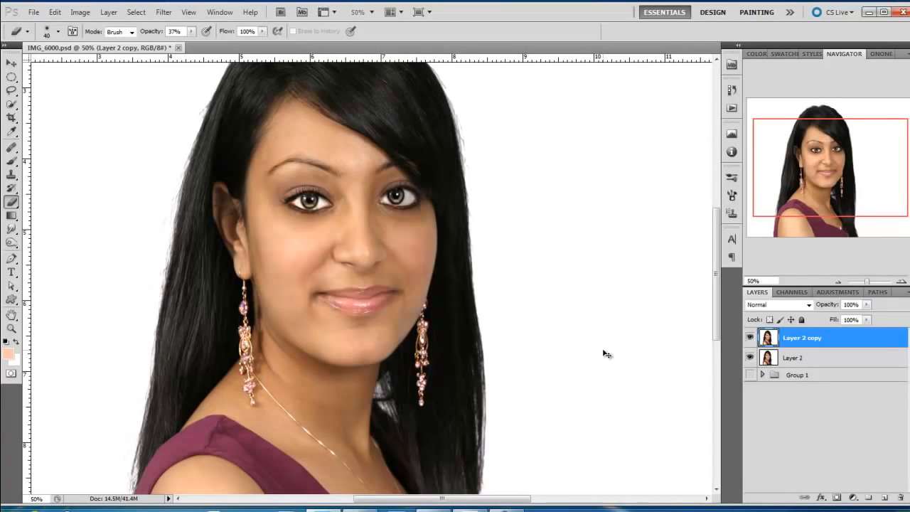
{"action": "key", "text": "ctrl+shift+alt+e"}
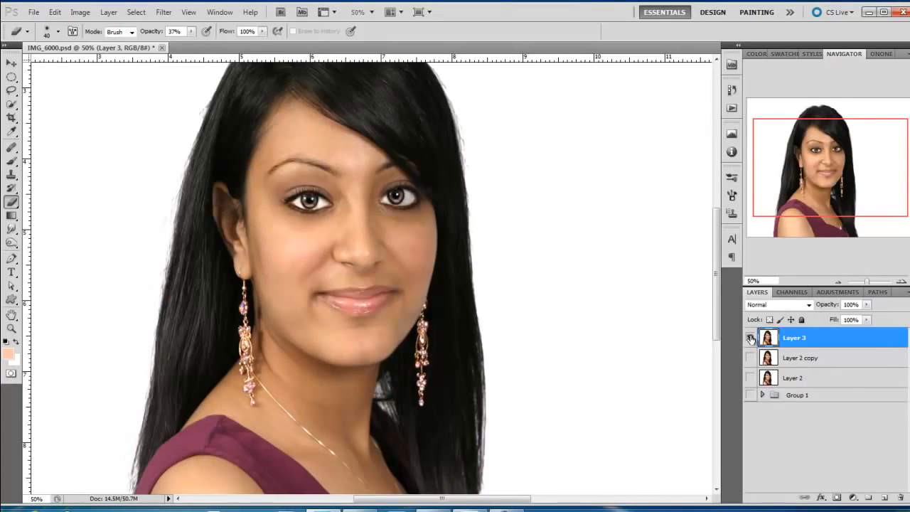
{"action": "left_click", "coordinate": [749, 338]}
{"action": "left_click", "coordinate": [749, 338]}
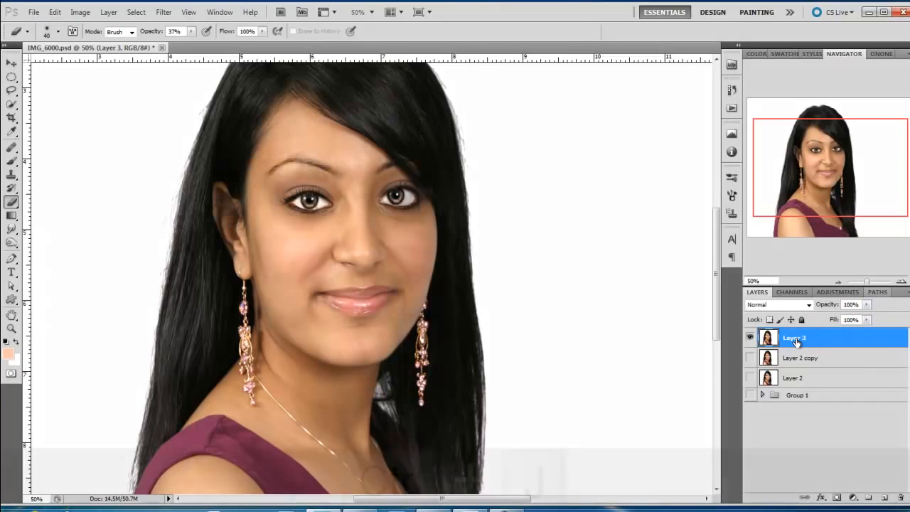
Step: Duplicate Layer 3
{"action": "key", "text": "ctrl+j"}
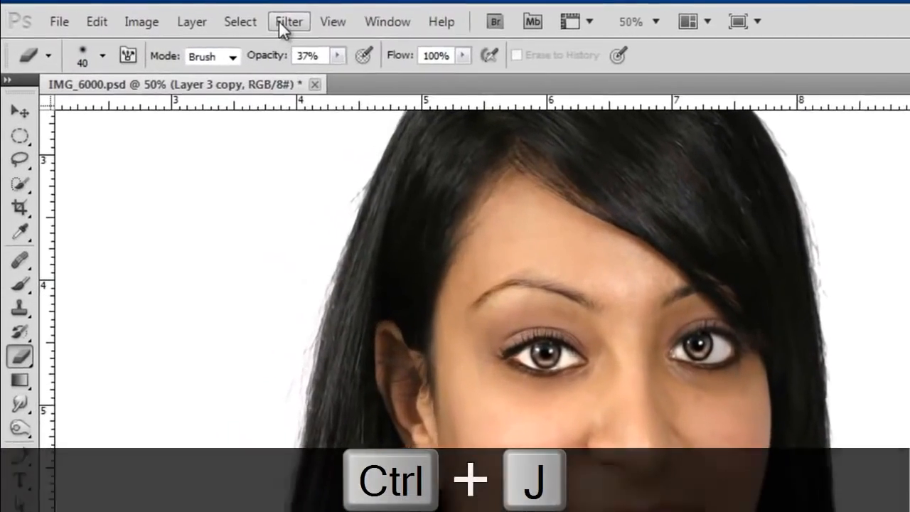
{"action": "left_click", "coordinate": [163, 12]}
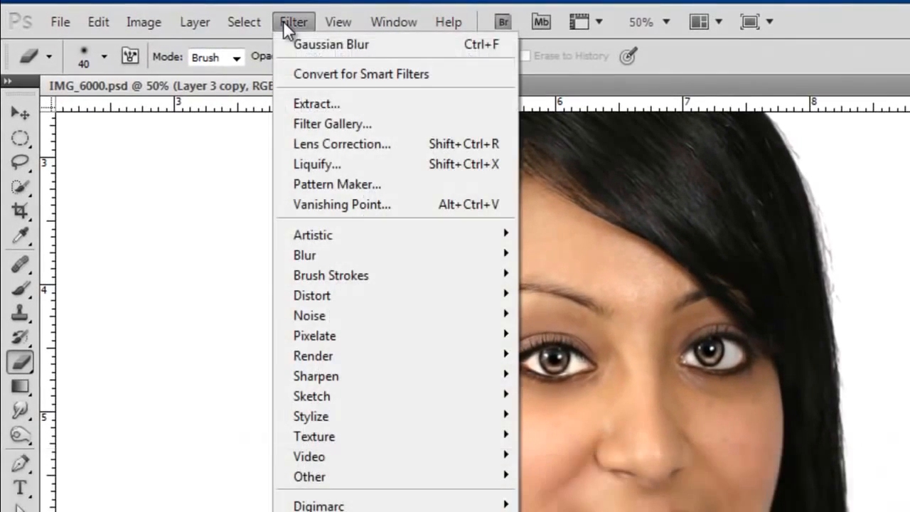
{"action": "mouse_move", "coordinate": [313, 253]}
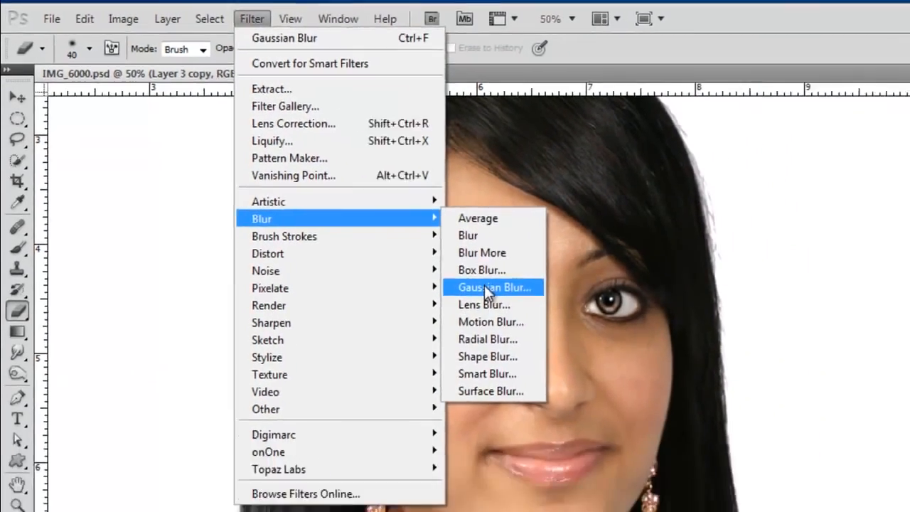
{"action": "left_click", "coordinate": [484, 285]}
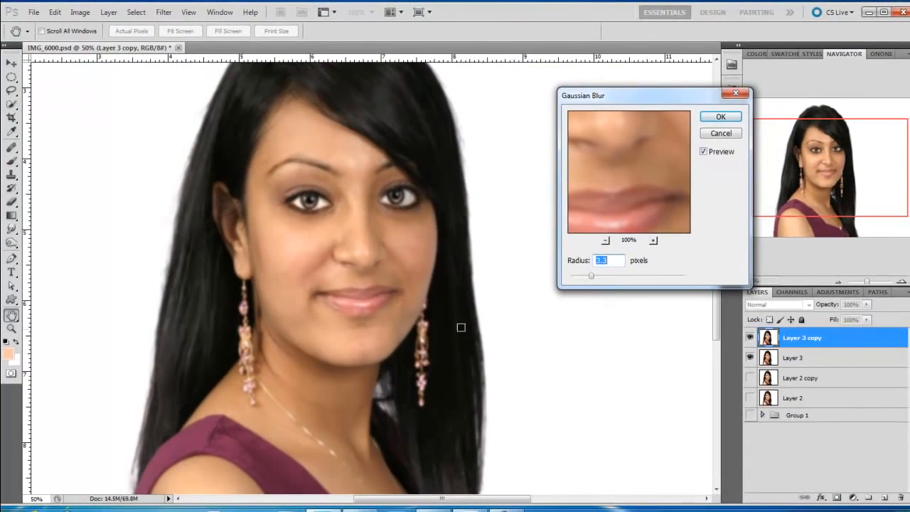
{"action": "left_click", "coordinate": [708, 135]}
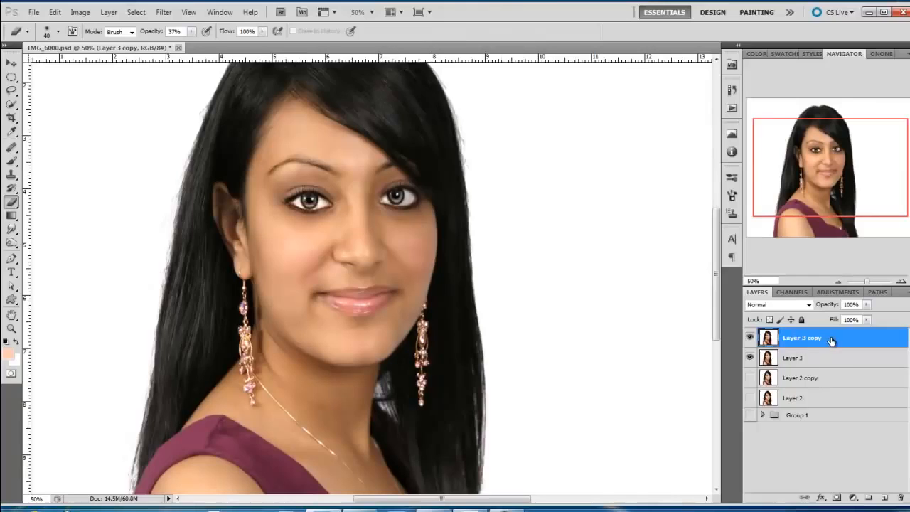
Step: Add a new empty layer above Layer 3 copy and set the Brush tool to 22% opacity
{"action": "left_click", "coordinate": [883, 498]}
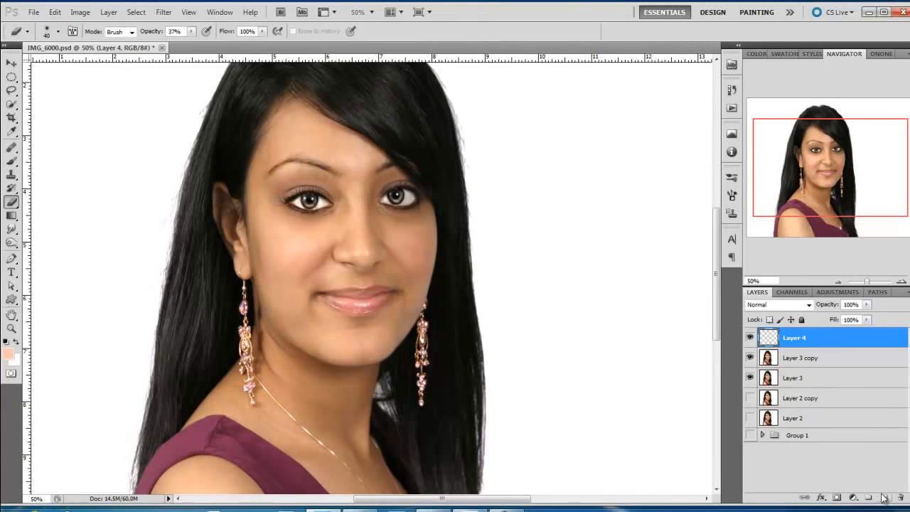
{"action": "left_click", "coordinate": [901, 282]}
{"action": "left_click", "coordinate": [901, 281]}
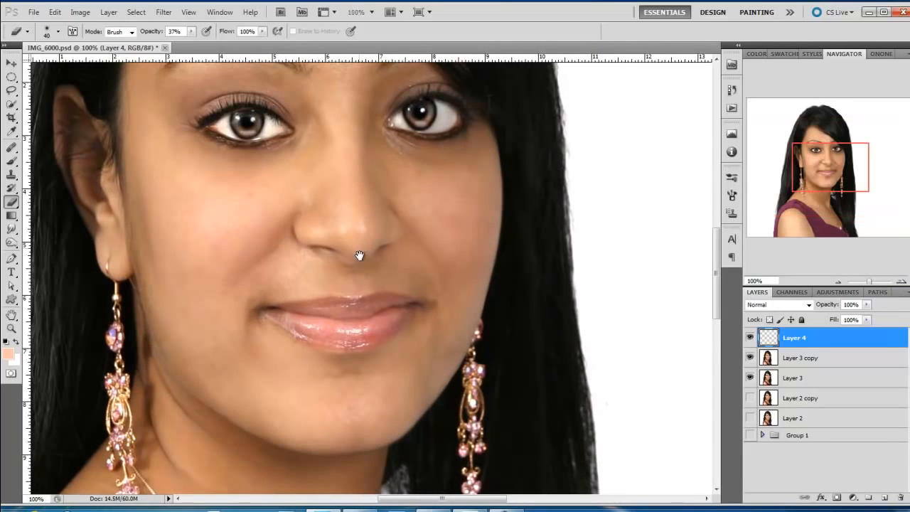
{"action": "left_click_drag", "start_coordinate": [360, 255], "coordinate": [355, 281]}
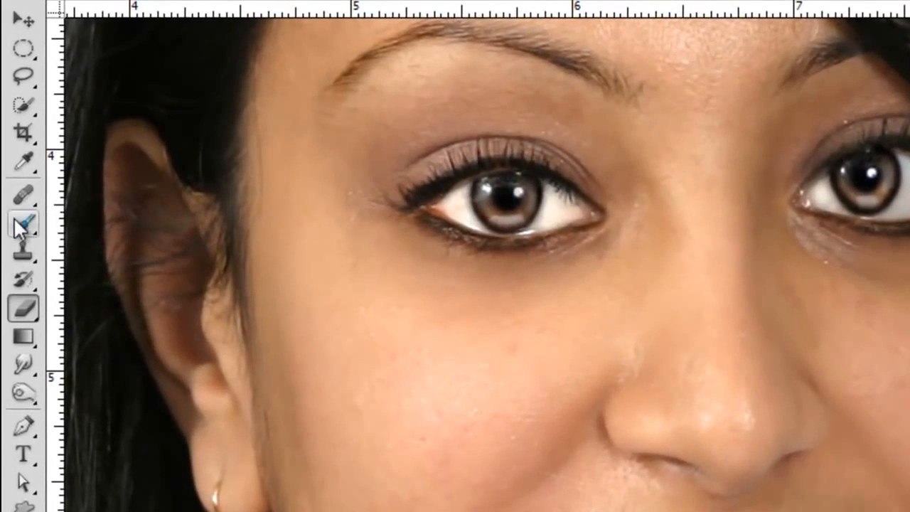
{"action": "left_click", "coordinate": [8, 157]}
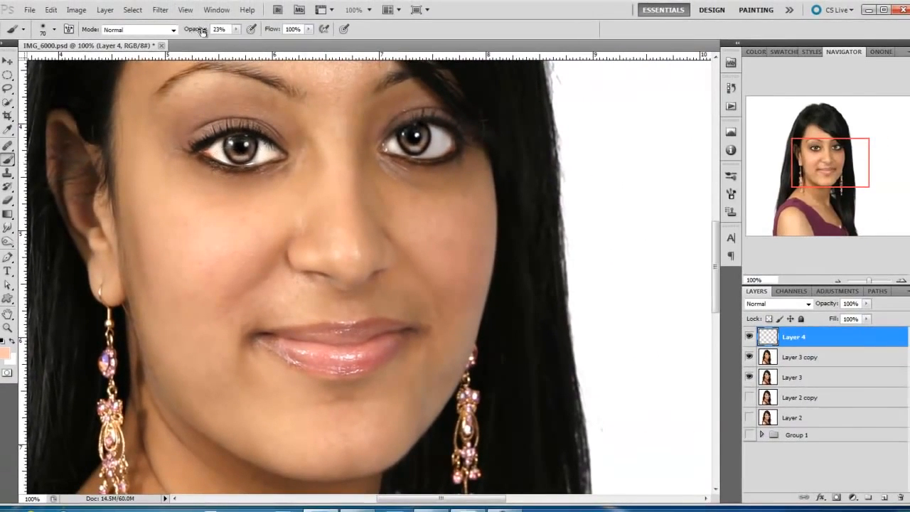
{"action": "left_click_drag", "start_coordinate": [202, 32], "coordinate": [198, 30]}
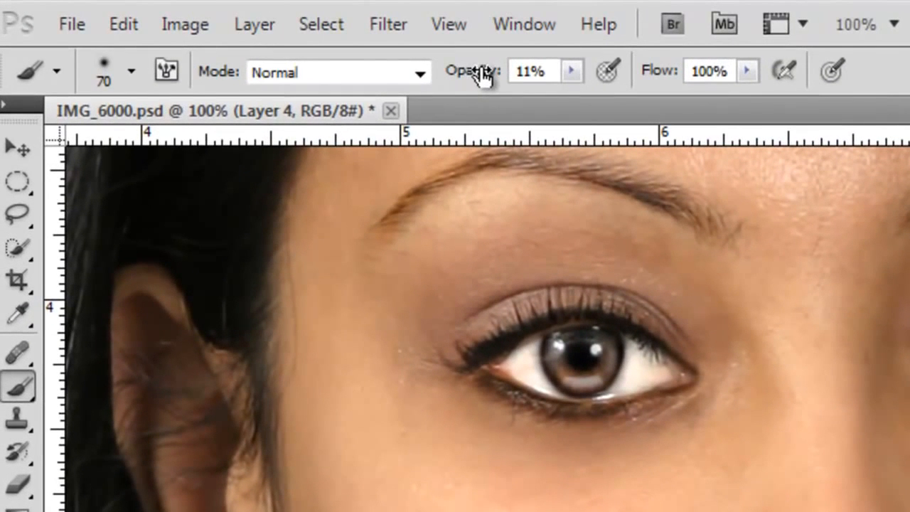
{"action": "left_click_drag", "start_coordinate": [484, 76], "coordinate": [499, 76]}
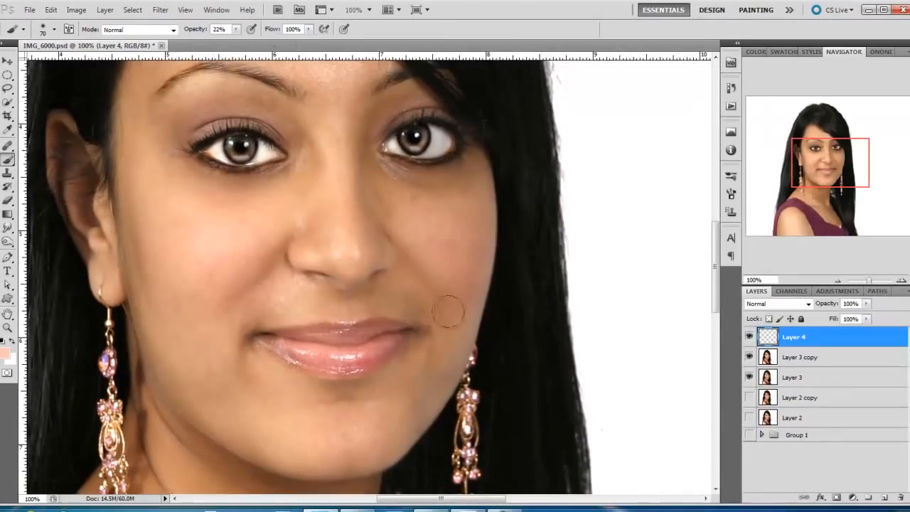
{"action": "left_click", "coordinate": [55, 30]}
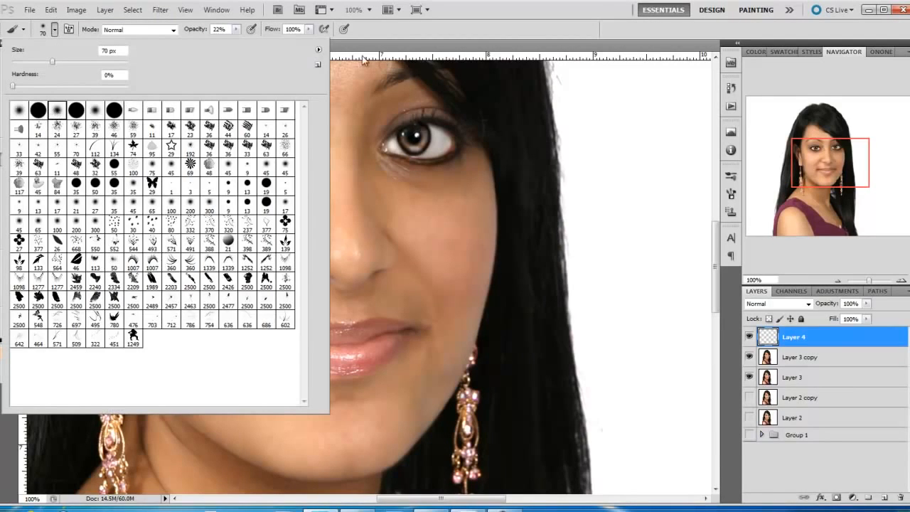
{"action": "left_click", "coordinate": [435, 37]}
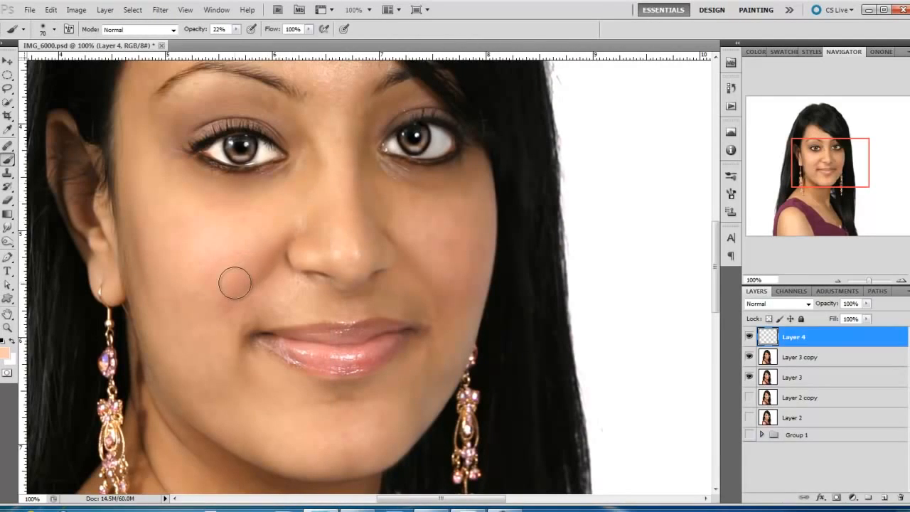
Step: Paint the skin tone over both cheeks with the brush enlarged to 175 px
{"action": "key", "text": "bracketright"}
{"action": "key", "text": "bracketright"}
{"action": "key", "text": "bracketright"}
{"action": "key", "text": "bracketright"}
{"action": "key", "text": "bracketright"}
{"action": "key", "text": "bracketright"}
{"action": "key", "text": "bracketright"}
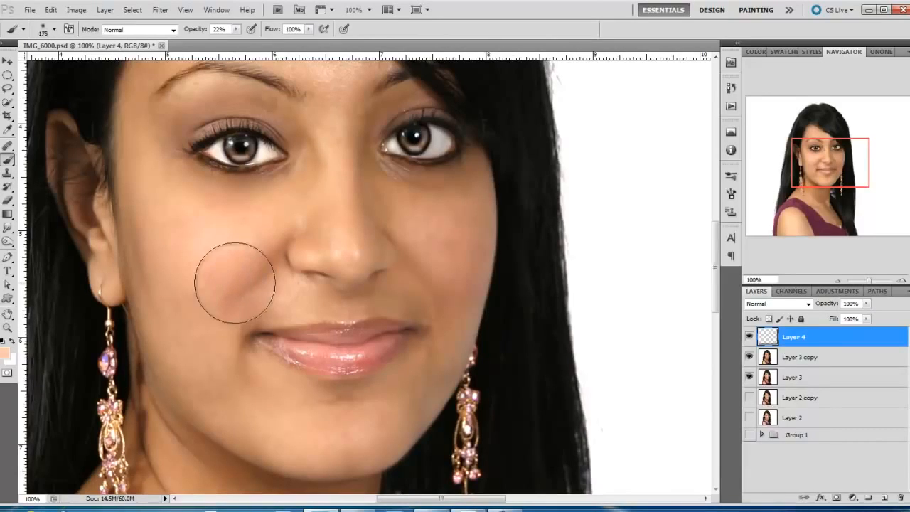
{"action": "mouse_move", "coordinate": [248, 288]}
{"action": "left_mouse_down"}
{"action": "mouse_move", "coordinate": [227, 245]}
{"action": "mouse_move", "coordinate": [229, 281]}
{"action": "mouse_move", "coordinate": [243, 294]}
{"action": "mouse_move", "coordinate": [210, 337]}
{"action": "mouse_move", "coordinate": [211, 352]}
{"action": "mouse_move", "coordinate": [252, 400]}
{"action": "mouse_move", "coordinate": [294, 409]}
{"action": "mouse_move", "coordinate": [245, 400]}
{"action": "mouse_move", "coordinate": [350, 422]}
{"action": "mouse_move", "coordinate": [397, 399]}
{"action": "mouse_move", "coordinate": [438, 346]}
{"action": "mouse_move", "coordinate": [434, 288]}
{"action": "mouse_move", "coordinate": [452, 246]}
{"action": "mouse_move", "coordinate": [415, 215]}
{"action": "mouse_move", "coordinate": [458, 200]}
{"action": "left_mouse_up"}
Step: Paint the skin tone around the mouth and over the chin with a smaller brush, starting at 150 px
{"action": "key", "text": "bracketleft"}
{"action": "key", "text": "bracketleft"}
{"action": "key", "text": "bracketleft"}
{"action": "key", "text": "bracketleft"}
{"action": "key", "text": "bracketleft"}
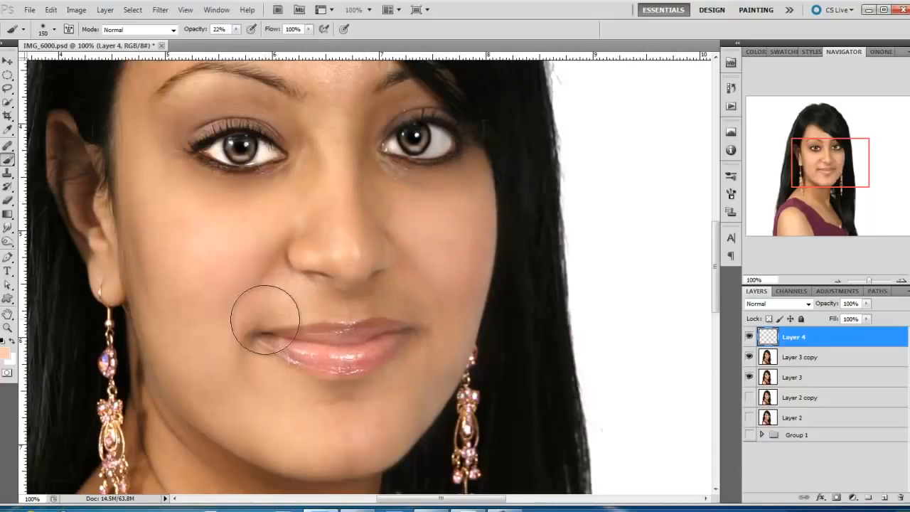
{"action": "mouse_move", "coordinate": [283, 308]}
{"action": "left_mouse_down"}
{"action": "mouse_move", "coordinate": [398, 300]}
{"action": "mouse_move", "coordinate": [447, 337]}
{"action": "mouse_move", "coordinate": [263, 309]}
{"action": "mouse_move", "coordinate": [244, 367]}
{"action": "mouse_move", "coordinate": [310, 408]}
{"action": "mouse_move", "coordinate": [352, 398]}
{"action": "mouse_move", "coordinate": [324, 403]}
{"action": "mouse_move", "coordinate": [354, 406]}
{"action": "mouse_move", "coordinate": [327, 414]}
{"action": "left_mouse_up"}
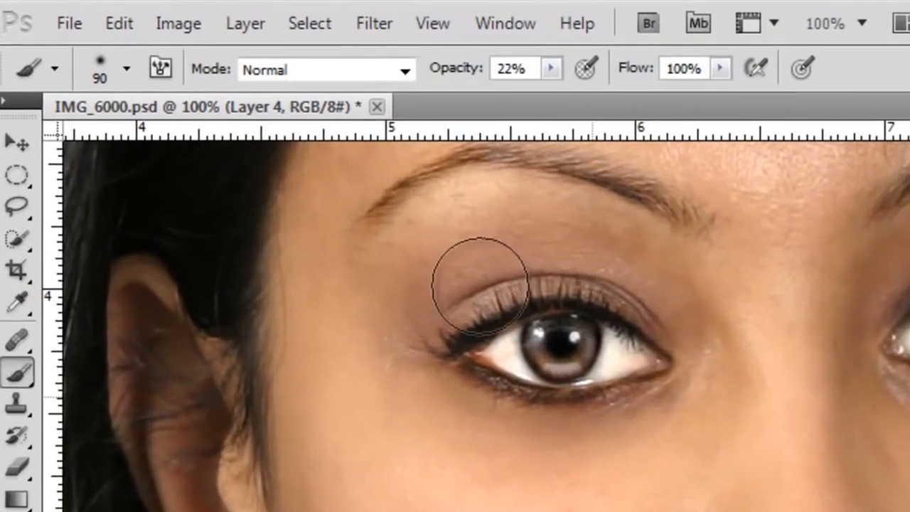
Step: Lower the brush opacity to 11% and paint the skin tone over the temple and forehead
{"action": "left_click_drag", "start_coordinate": [475, 82], "coordinate": [460, 82]}
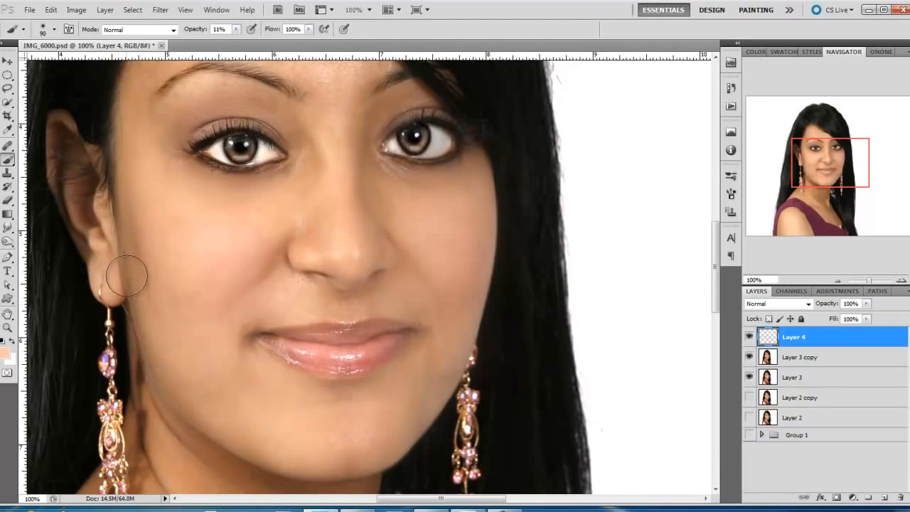
{"action": "left_click_drag", "start_coordinate": [285, 193], "coordinate": [270, 273]}
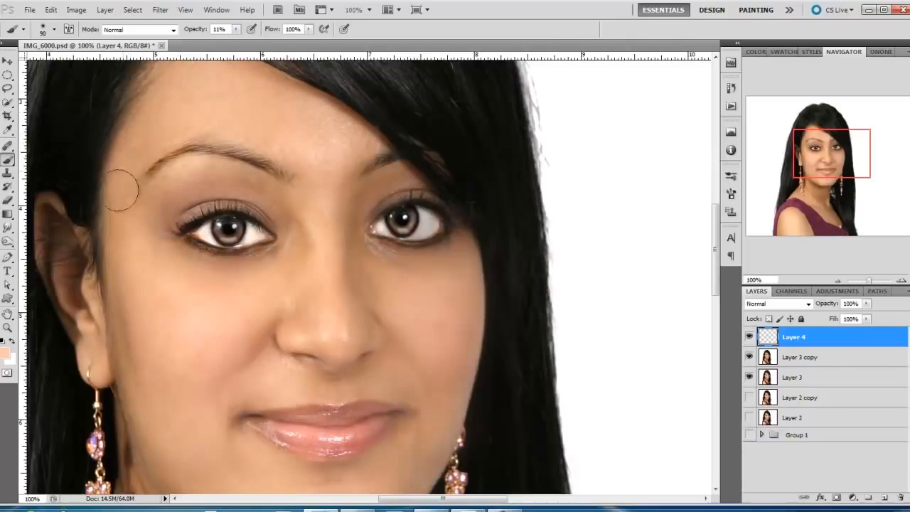
{"action": "left_click_drag", "start_coordinate": [120, 221], "coordinate": [124, 156]}
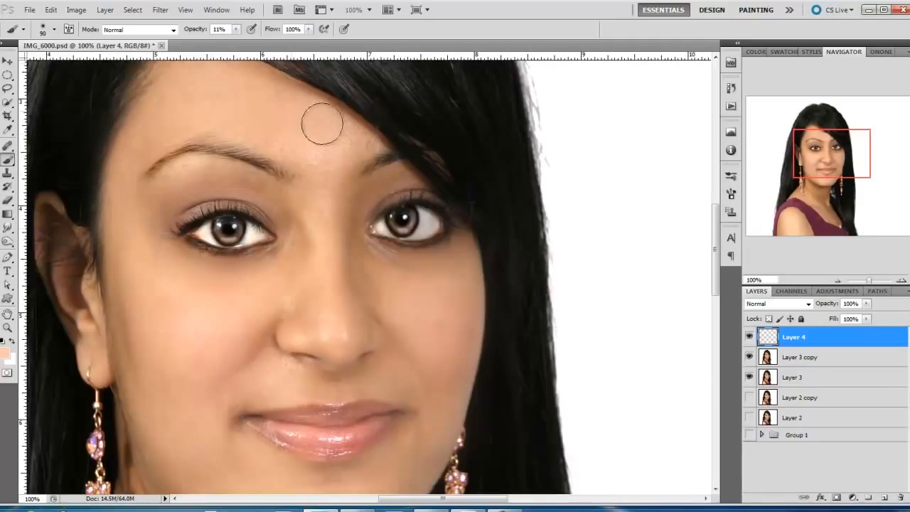
{"action": "mouse_move", "coordinate": [320, 124]}
{"action": "left_mouse_down"}
{"action": "mouse_move", "coordinate": [326, 165]}
{"action": "mouse_move", "coordinate": [348, 134]}
{"action": "left_mouse_up"}
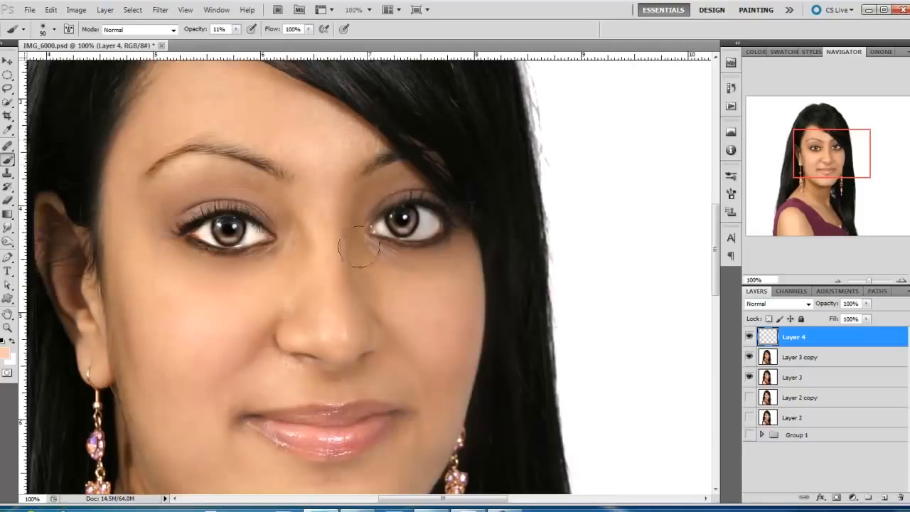
{"action": "left_click_drag", "start_coordinate": [425, 424], "coordinate": [400, 338]}
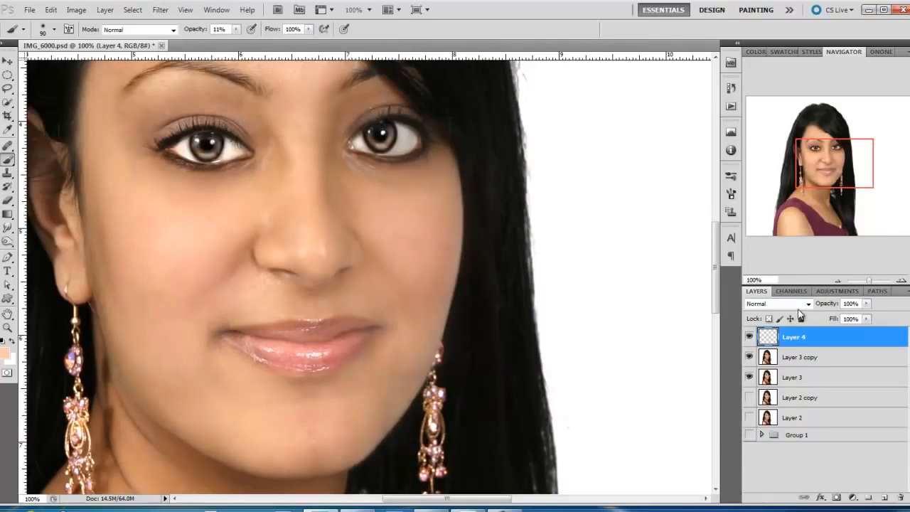
Step: Compare the face with and without the painted skin tone by switching the visibility of Layer 4
{"action": "left_click", "coordinate": [838, 280]}
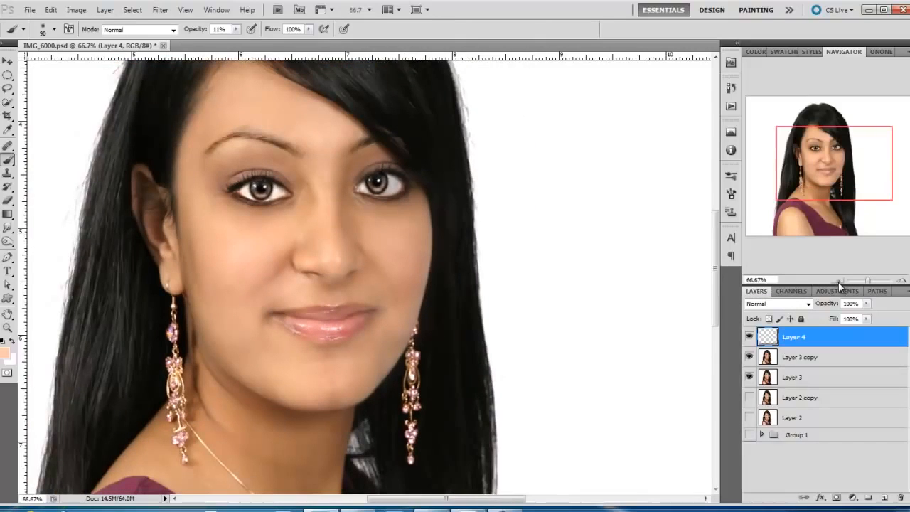
{"action": "left_click", "coordinate": [749, 337]}
{"action": "left_click", "coordinate": [748, 337]}
{"action": "left_click", "coordinate": [748, 338]}
{"action": "left_click", "coordinate": [748, 338]}
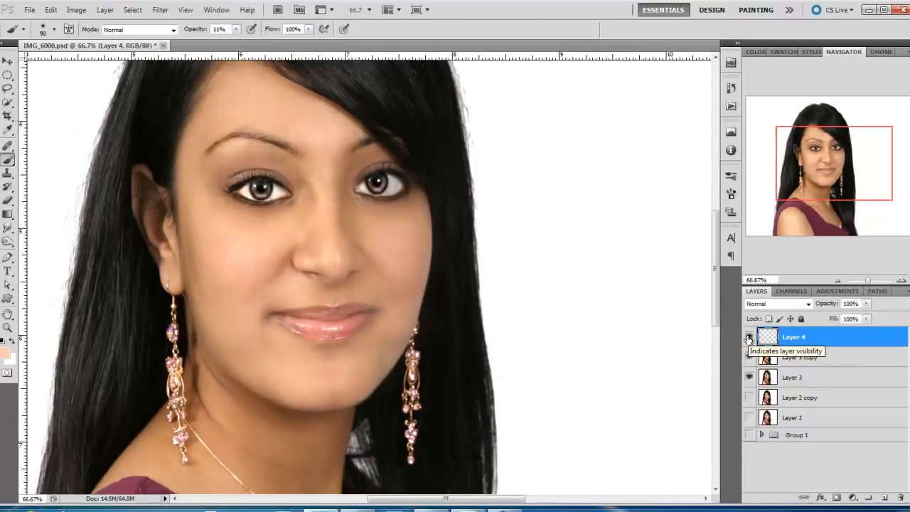
{"action": "left_click", "coordinate": [748, 337]}
{"action": "left_click", "coordinate": [748, 337]}
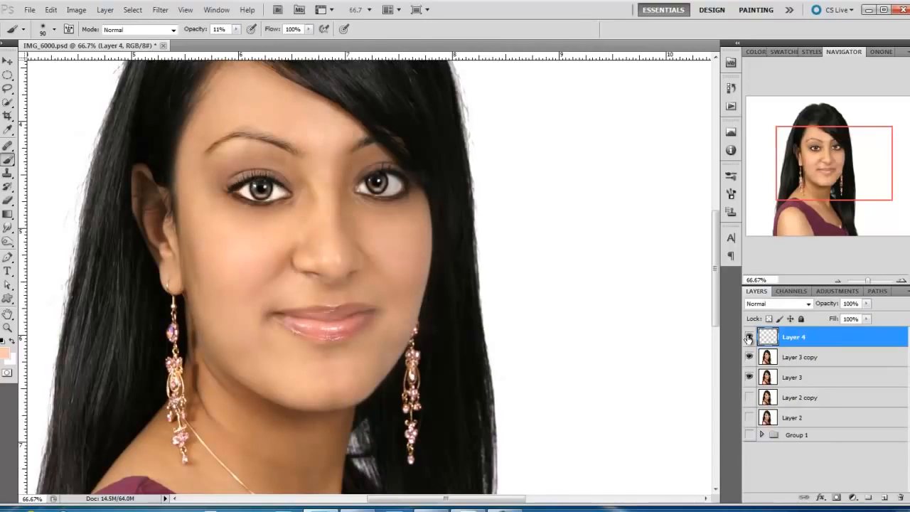
{"action": "left_click", "coordinate": [749, 337]}
{"action": "left_click", "coordinate": [748, 338]}
Step: Stamp the visible layers into a new top layer and hide Layer 4, Layer 3 copy and Layer 3
{"action": "key", "text": "ctrl+shift+alt+e"}
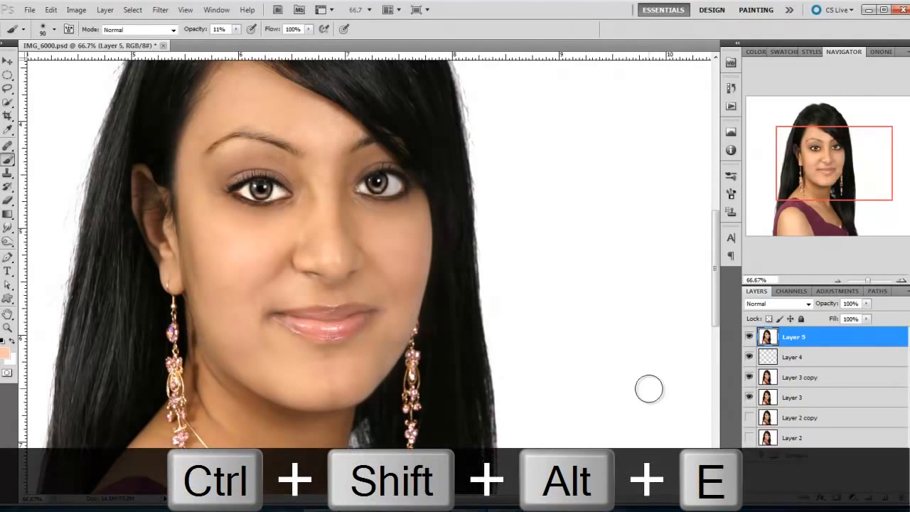
{"action": "left_click", "coordinate": [748, 377]}
{"action": "left_click", "coordinate": [748, 396]}
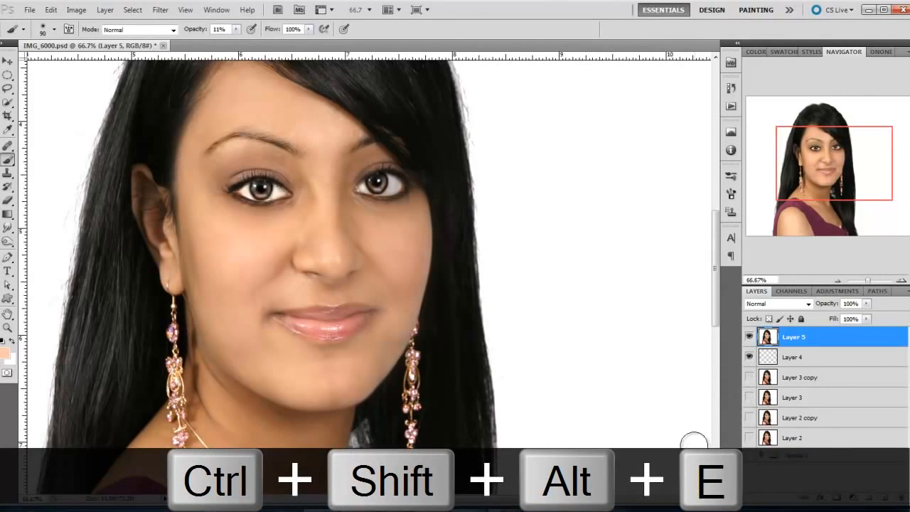
{"action": "left_click", "coordinate": [748, 357]}
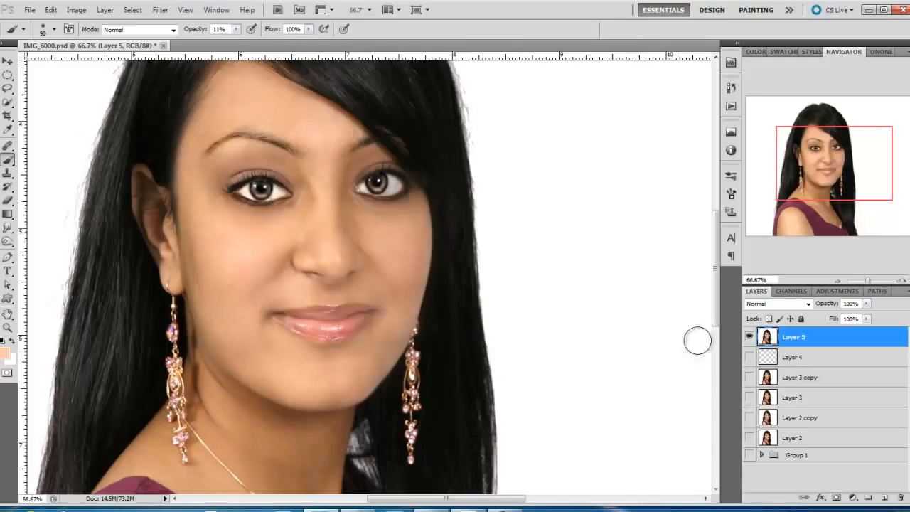
Step: Review the retouching stages by showing the layers one by one from Group 1 up to Layer 4, ending with only Layer 5 visible
{"action": "left_click", "coordinate": [749, 337]}
{"action": "left_click", "coordinate": [749, 454]}
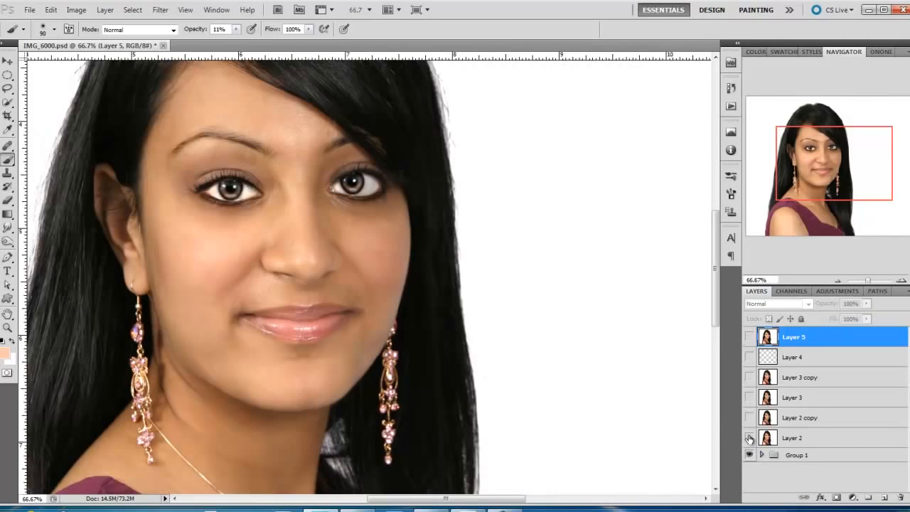
{"action": "left_click", "coordinate": [749, 437]}
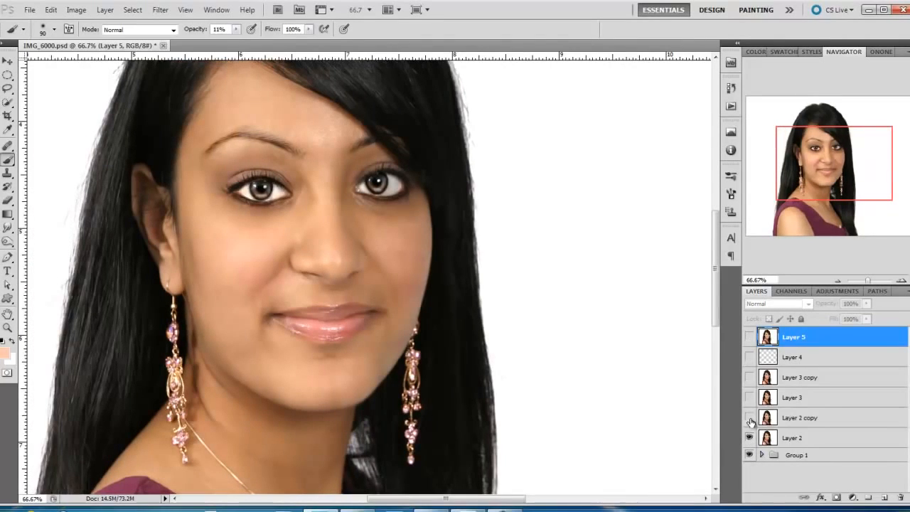
{"action": "left_click", "coordinate": [749, 418]}
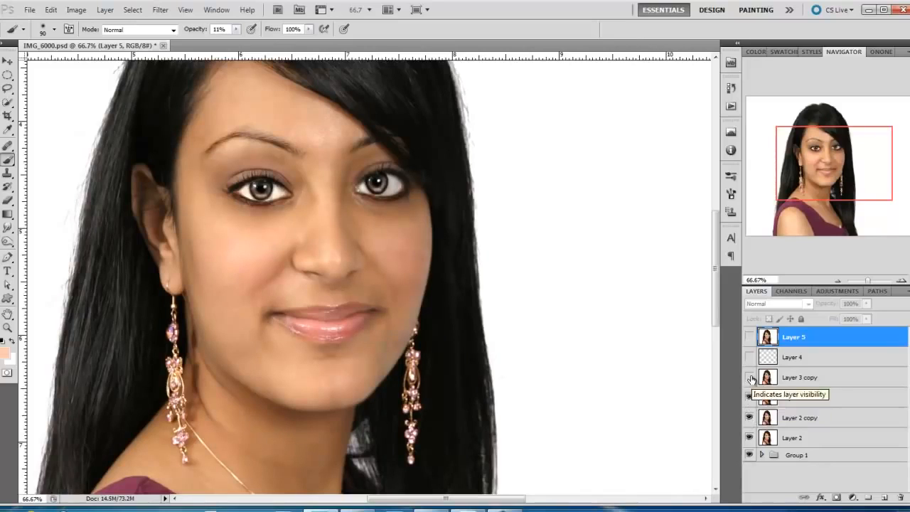
{"action": "left_click", "coordinate": [748, 377]}
{"action": "left_click", "coordinate": [750, 358]}
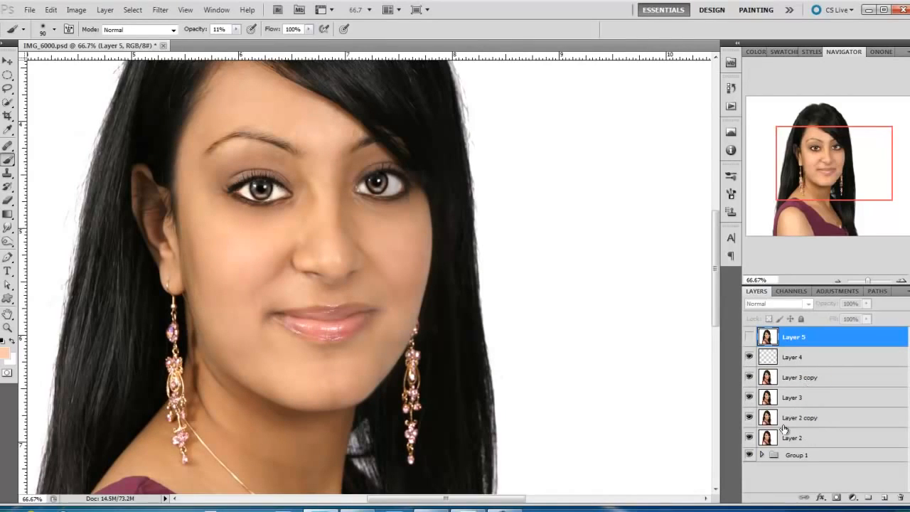
{"action": "left_click_drag", "start_coordinate": [749, 376], "coordinate": [750, 458]}
{"action": "left_click", "coordinate": [750, 341]}
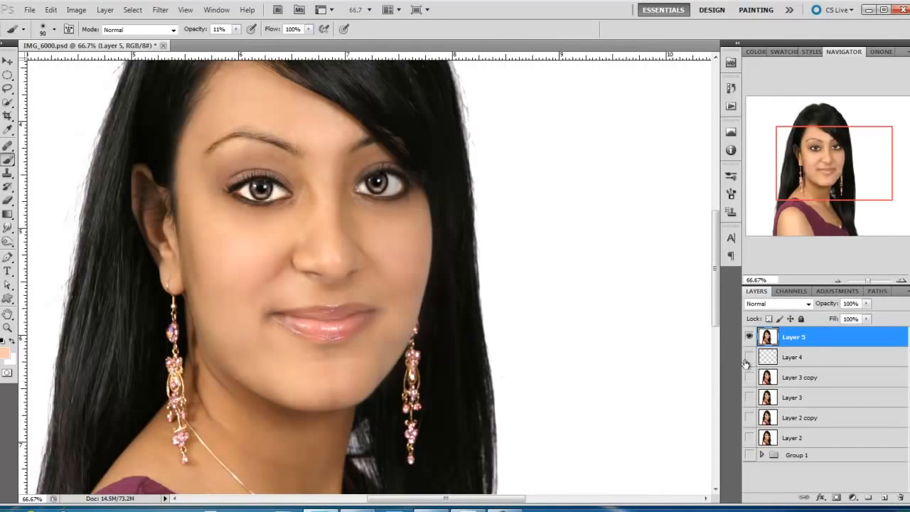
Step: Duplicate Layer 5 and apply a Gaussian Blur with a 3.3 pixel radius to the copy
{"action": "key", "text": "ctrl+j"}
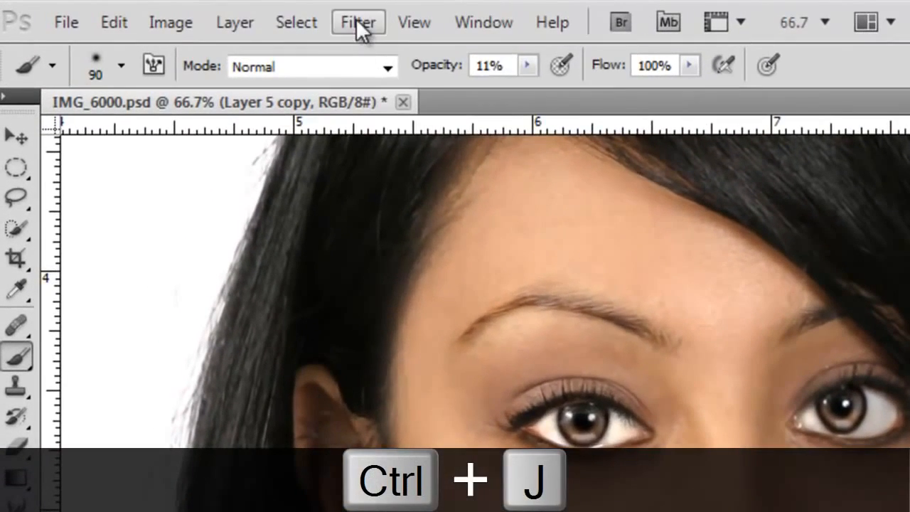
{"action": "left_click", "coordinate": [175, 12]}
{"action": "mouse_move", "coordinate": [385, 315]}
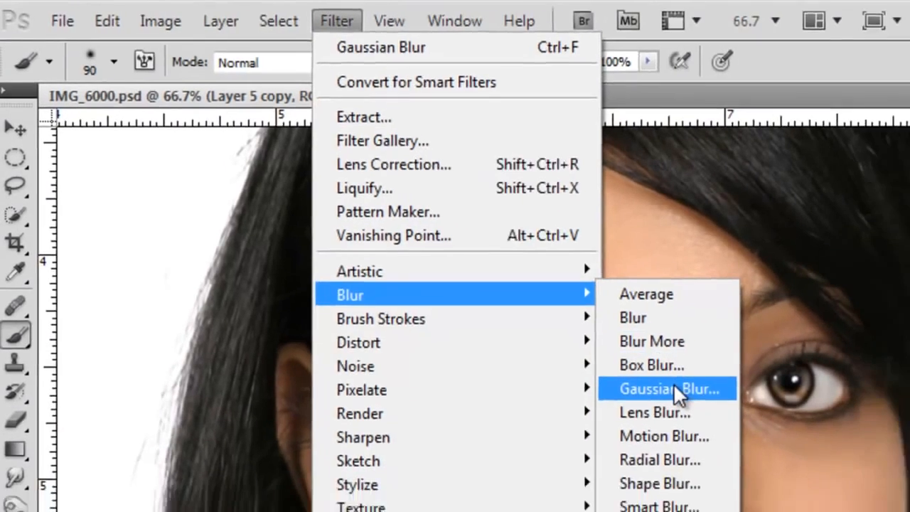
{"action": "left_click", "coordinate": [707, 412]}
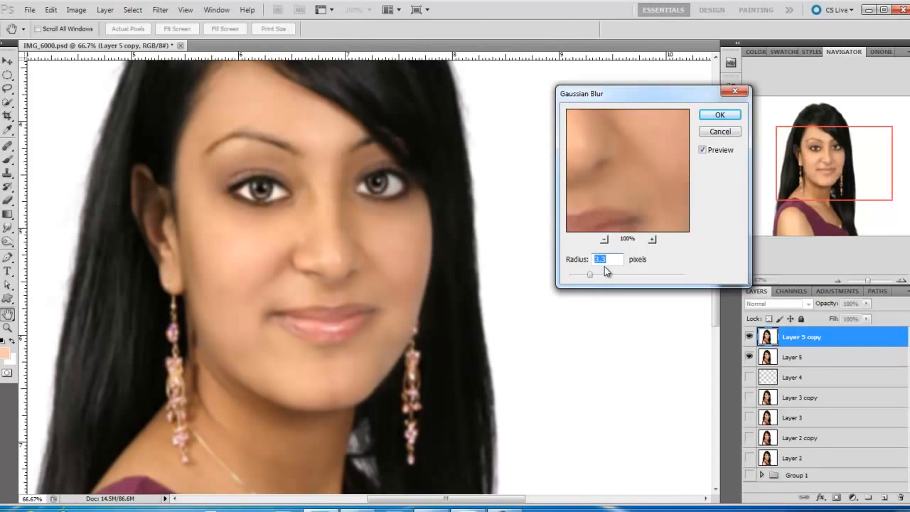
{"action": "left_click", "coordinate": [717, 116]}
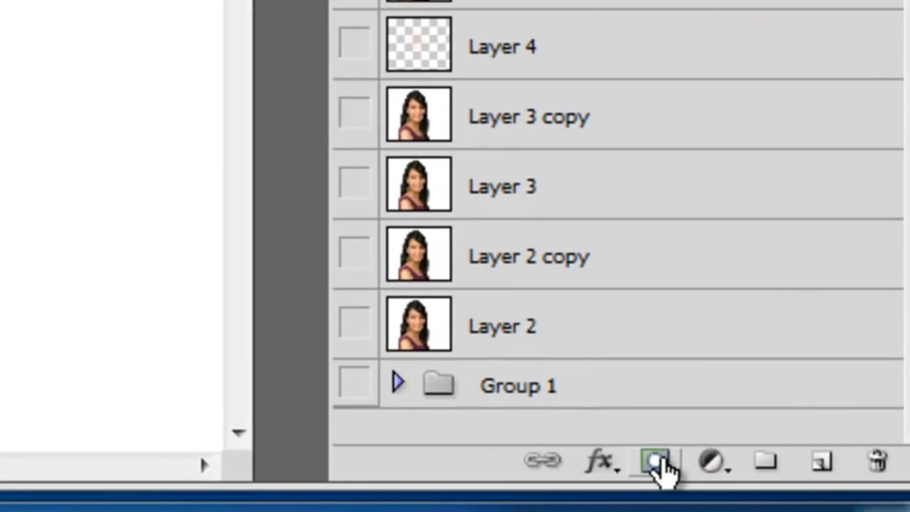
Step: Add a layer mask to Layer 5 copy and set up a black brush at 63% opacity
{"action": "left_click", "coordinate": [655, 462]}
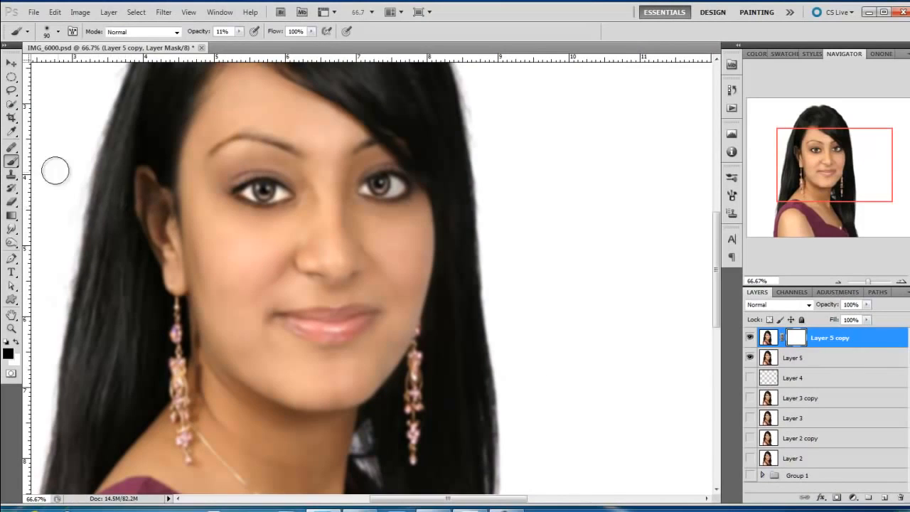
{"action": "left_click", "coordinate": [16, 343]}
{"action": "left_click", "coordinate": [9, 344]}
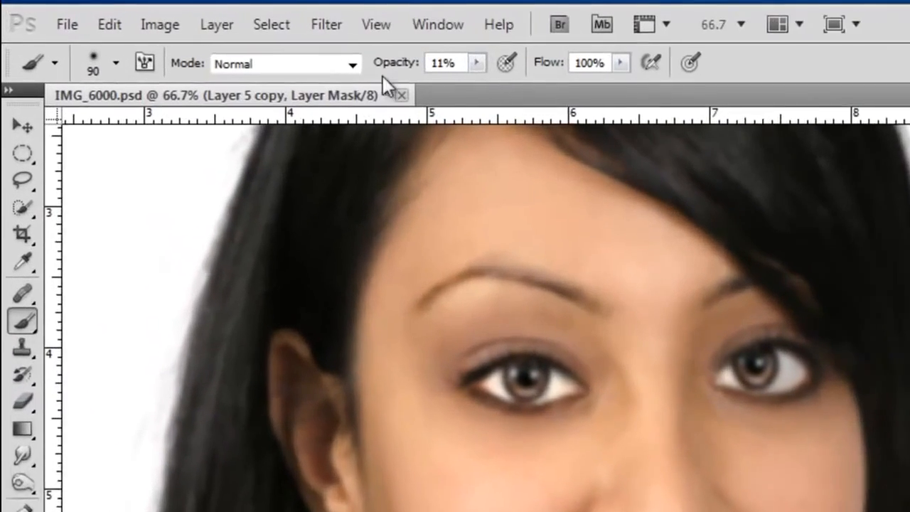
{"action": "left_click_drag", "start_coordinate": [387, 64], "coordinate": [455, 65]}
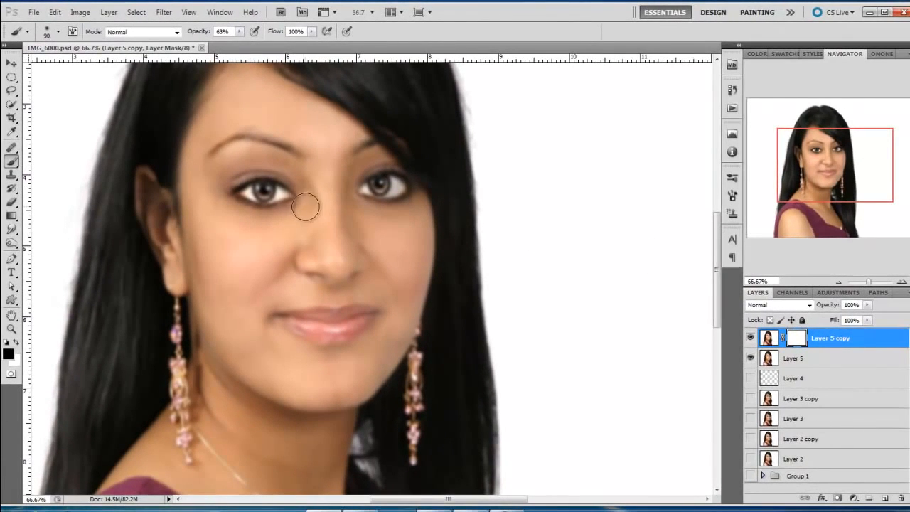
Step: Paint on the mask over both eyes and the lips to restore their sharpness, reducing the brush size for the lip corner
{"action": "mouse_move", "coordinate": [281, 197]}
{"action": "left_mouse_down"}
{"action": "mouse_move", "coordinate": [288, 197]}
{"action": "mouse_move", "coordinate": [245, 203]}
{"action": "mouse_move", "coordinate": [240, 183]}
{"action": "mouse_move", "coordinate": [278, 191]}
{"action": "mouse_move", "coordinate": [248, 177]}
{"action": "left_mouse_up"}
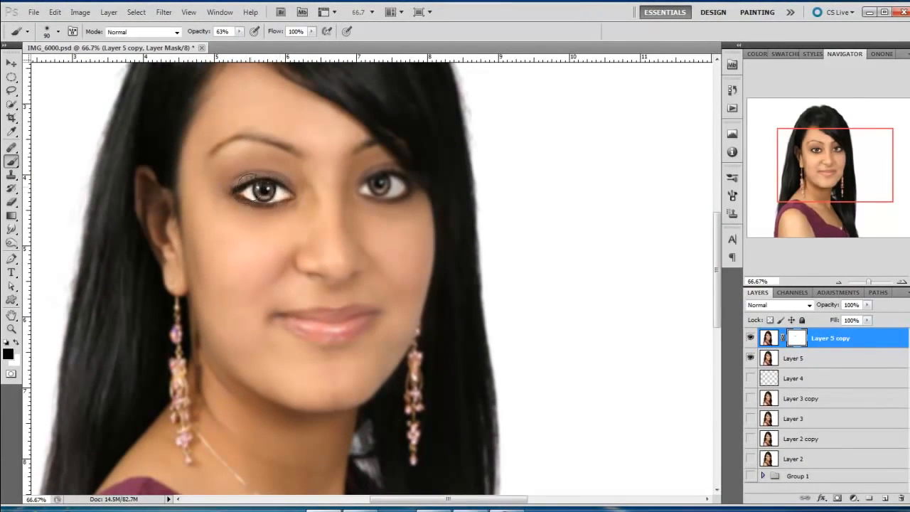
{"action": "left_click_drag", "start_coordinate": [369, 196], "coordinate": [383, 183]}
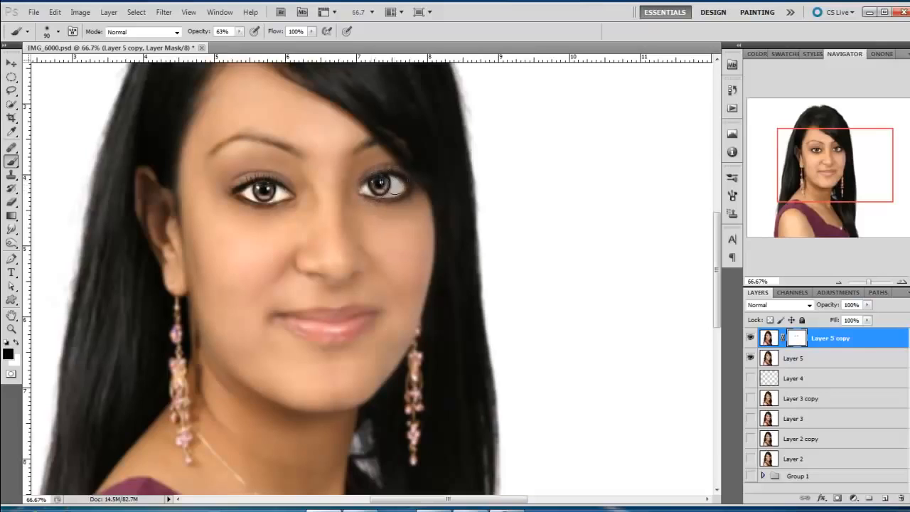
{"action": "left_click_drag", "start_coordinate": [284, 319], "coordinate": [354, 316]}
{"action": "key", "text": "bracketleft"}
{"action": "key", "text": "bracketleft"}
{"action": "key", "text": "bracketleft"}
{"action": "mouse_move", "coordinate": [371, 314]}
{"action": "left_mouse_down"}
{"action": "mouse_move", "coordinate": [346, 320]}
{"action": "mouse_move", "coordinate": [365, 316]}
{"action": "mouse_move", "coordinate": [363, 308]}
{"action": "mouse_move", "coordinate": [322, 311]}
{"action": "mouse_move", "coordinate": [336, 338]}
{"action": "mouse_move", "coordinate": [378, 311]}
{"action": "left_mouse_up"}
Step: Paint on the mask over the eyebrow, the nostril edge and both earrings to bring back their detail
{"action": "left_click_drag", "start_coordinate": [241, 138], "coordinate": [210, 159]}
{"action": "mouse_move", "coordinate": [358, 271]}
{"action": "left_mouse_down"}
{"action": "mouse_move", "coordinate": [343, 279]}
{"action": "mouse_move", "coordinate": [302, 273]}
{"action": "mouse_move", "coordinate": [315, 257]}
{"action": "mouse_move", "coordinate": [360, 250]}
{"action": "mouse_move", "coordinate": [353, 273]}
{"action": "left_mouse_up"}
{"action": "left_click_drag", "start_coordinate": [175, 307], "coordinate": [185, 440]}
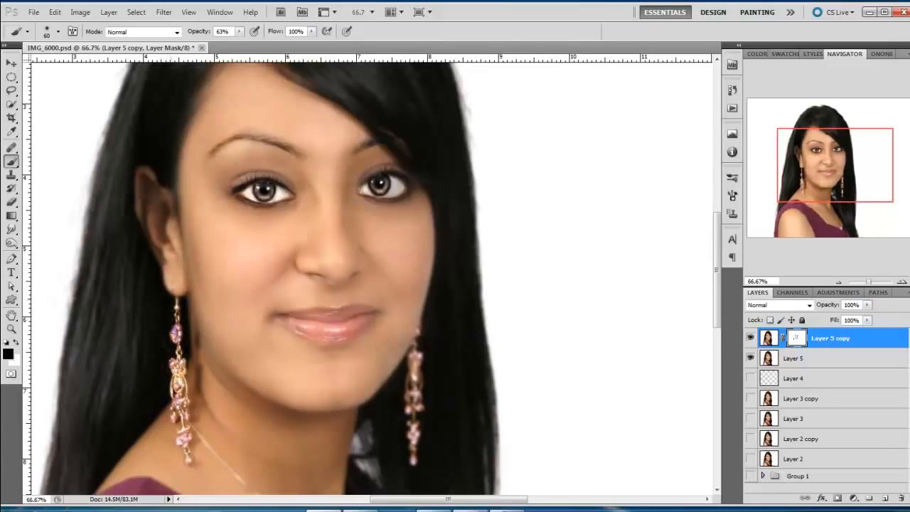
{"action": "left_click_drag", "start_coordinate": [419, 328], "coordinate": [411, 462]}
{"action": "key", "text": "p"}
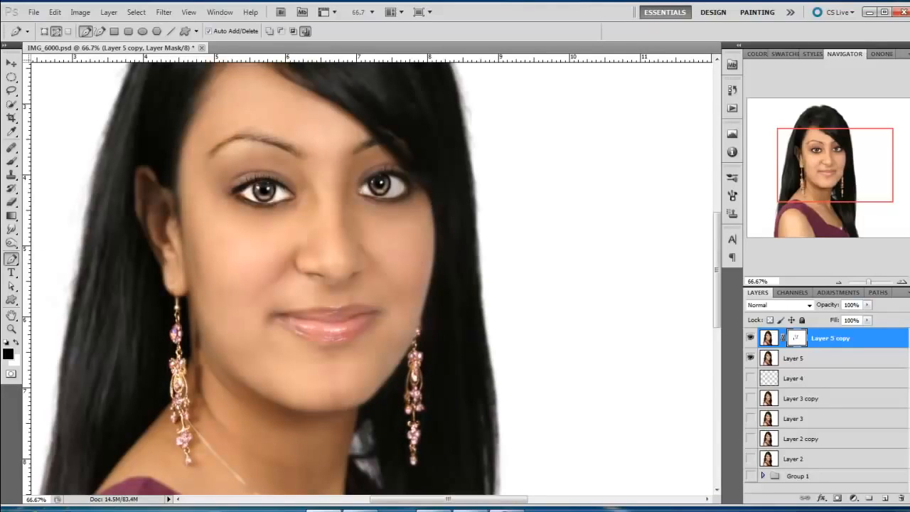
{"action": "left_click", "coordinate": [11, 163]}
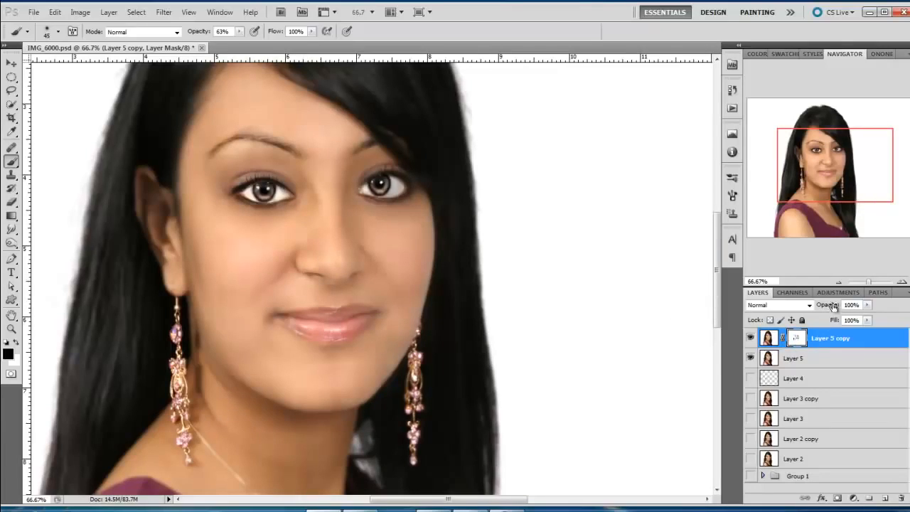
Step: Lower Layer 5 copy's opacity to 65% and paint on its mask with a larger brush to restore the hair's outer edges
{"action": "left_click_drag", "start_coordinate": [833, 306], "coordinate": [828, 307]}
{"action": "left_click", "coordinate": [839, 282]}
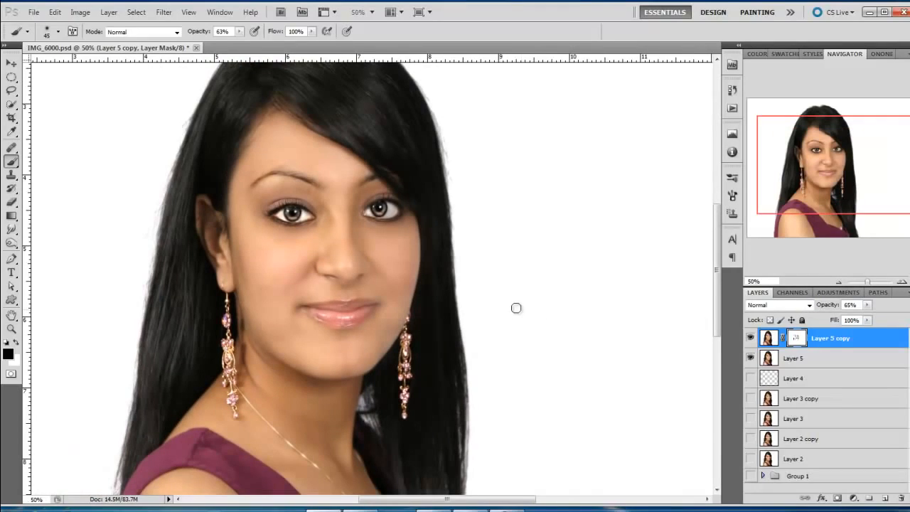
{"action": "mouse_move", "coordinate": [340, 204]}
{"action": "left_mouse_down"}
{"action": "mouse_move", "coordinate": [426, 253]}
{"action": "mouse_move", "coordinate": [399, 228]}
{"action": "mouse_move", "coordinate": [361, 246]}
{"action": "left_mouse_up"}
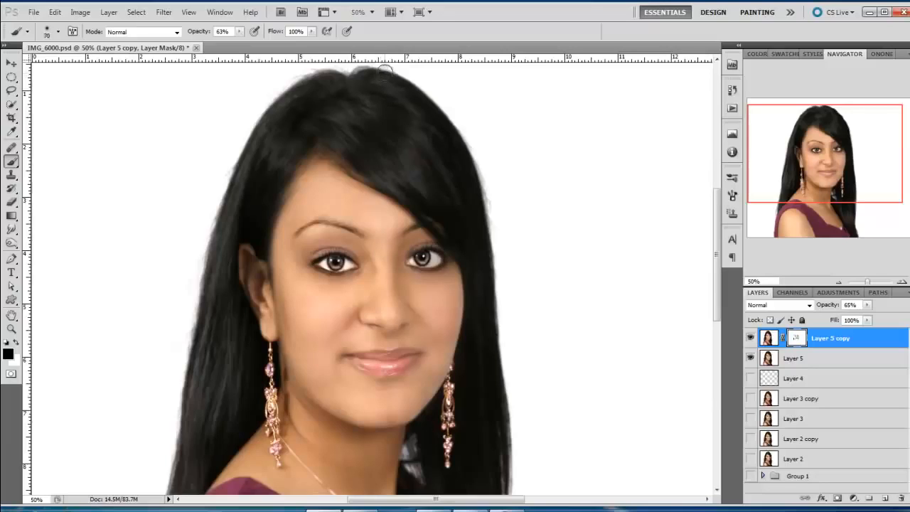
{"action": "key", "text": "bracketright"}
{"action": "key", "text": "bracketright"}
{"action": "left_click_drag", "start_coordinate": [506, 462], "coordinate": [507, 491]}
{"action": "left_click_drag", "start_coordinate": [204, 294], "coordinate": [164, 490]}
{"action": "key", "text": "space"}
{"action": "left_click_drag", "start_coordinate": [384, 209], "coordinate": [388, 83]}
{"action": "left_click_drag", "start_coordinate": [313, 280], "coordinate": [325, 147]}
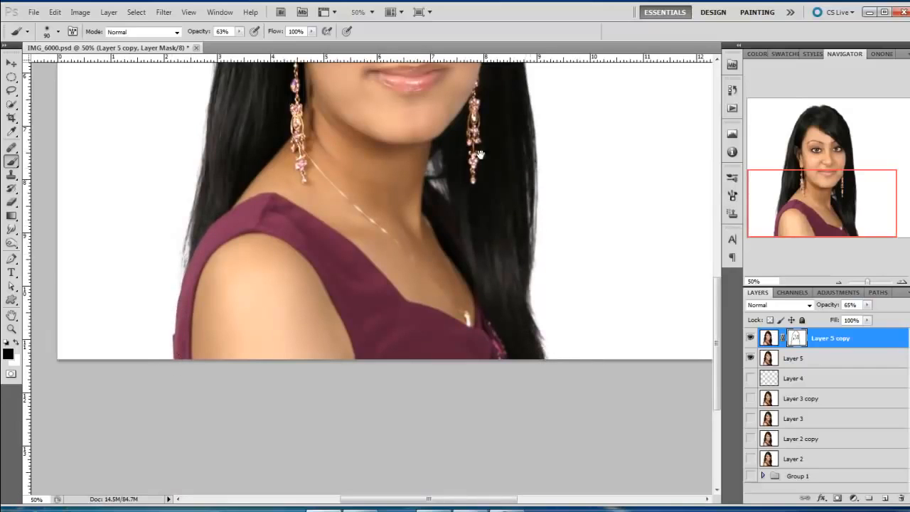
{"action": "key", "text": "space"}
{"action": "left_click_drag", "start_coordinate": [416, 122], "coordinate": [415, 326]}
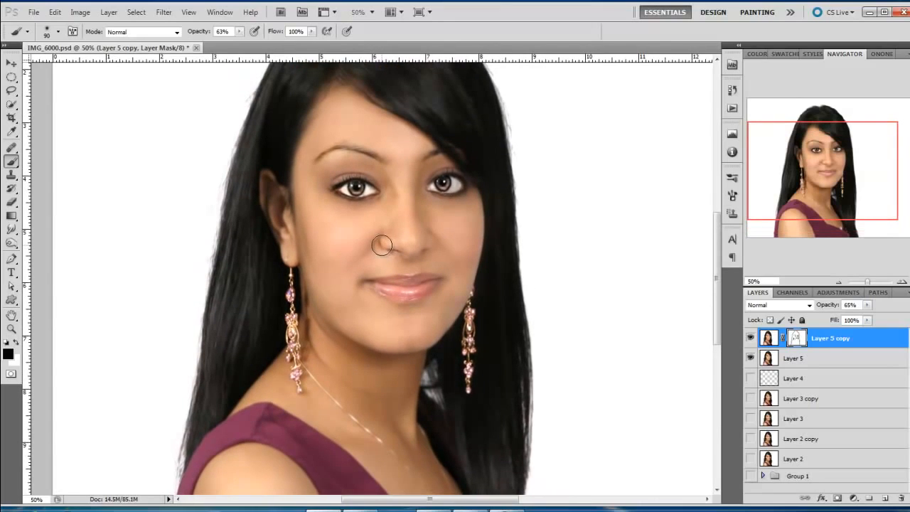
{"action": "left_click", "coordinate": [838, 282]}
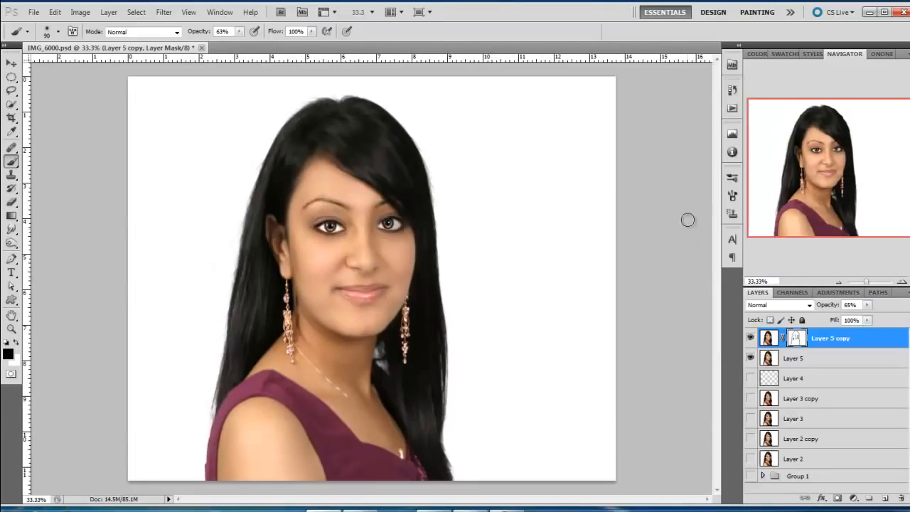